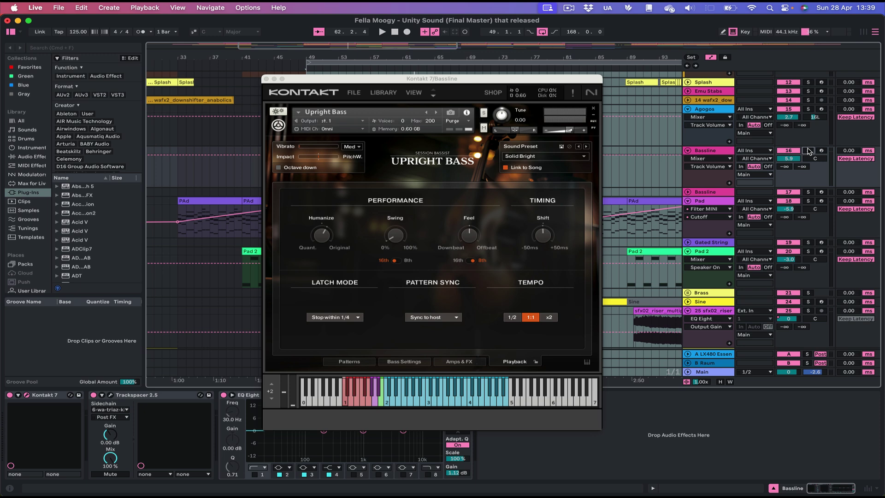
# Play the section from bar 49 to audition the Upright Bass on the Bassline track, stop playback and close the Kontakt window.
pyautogui.press('space')
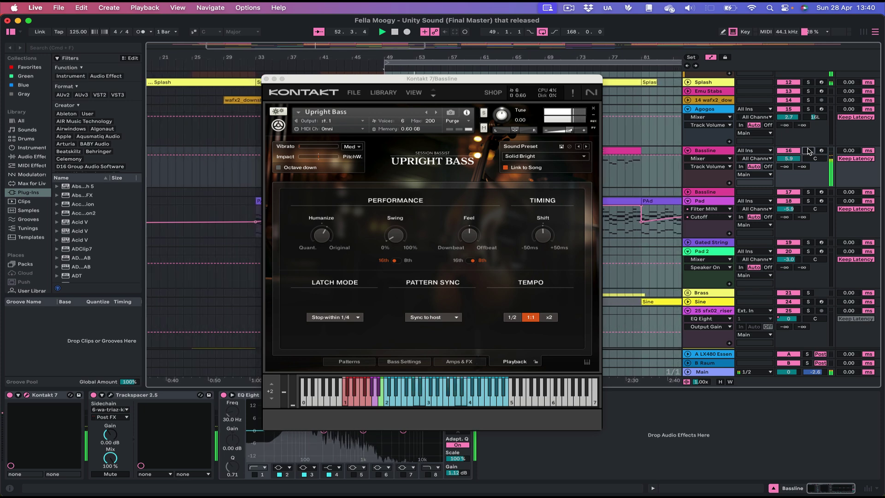
pyautogui.click(809, 151)
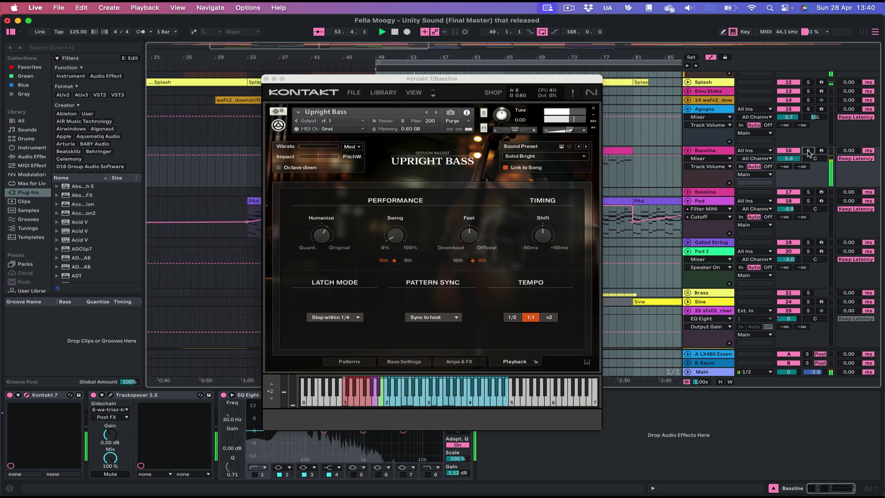
pyautogui.click(808, 151)
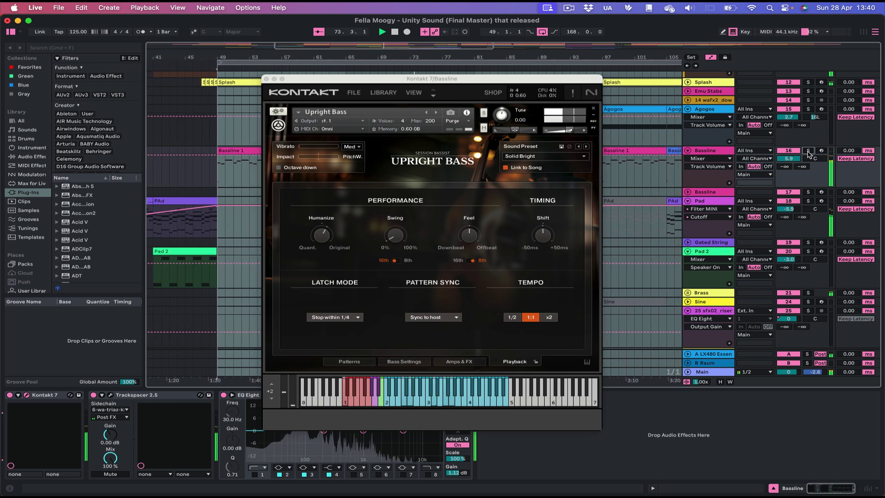
pyautogui.press('space')
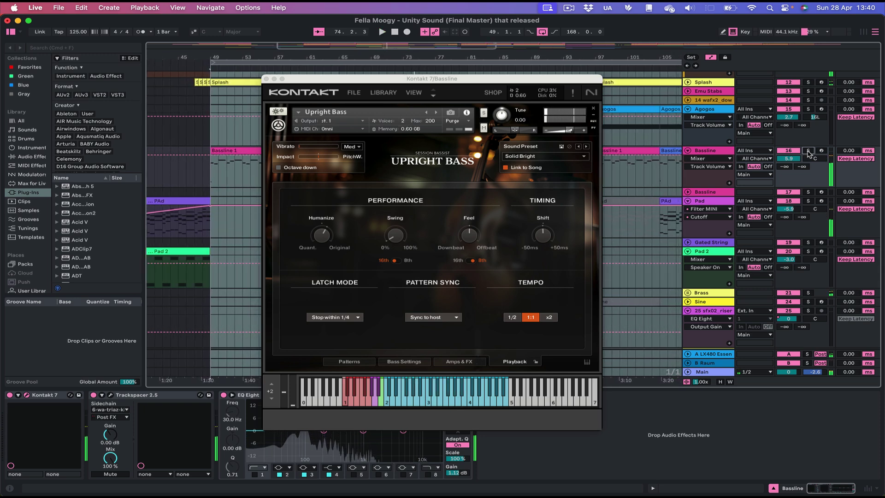
pyautogui.click(267, 78)
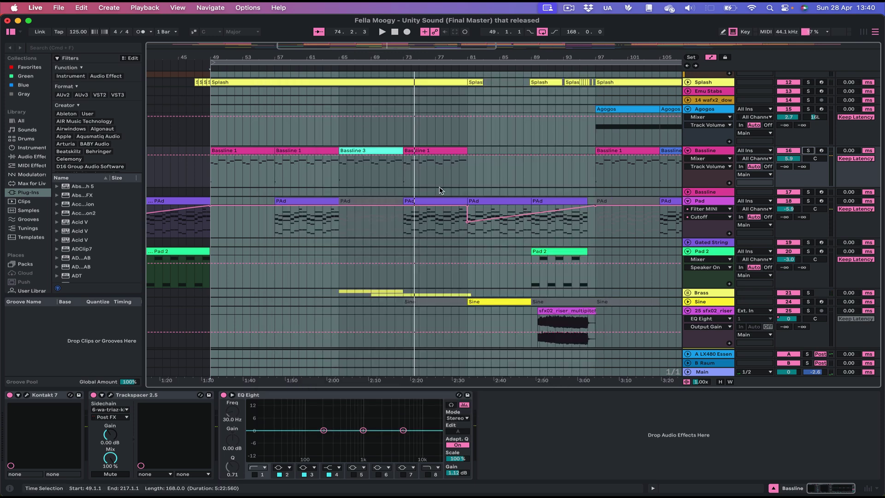
# Solo the Beats group and play it from bar 49.
pyautogui.scroll(2, 589, 165)
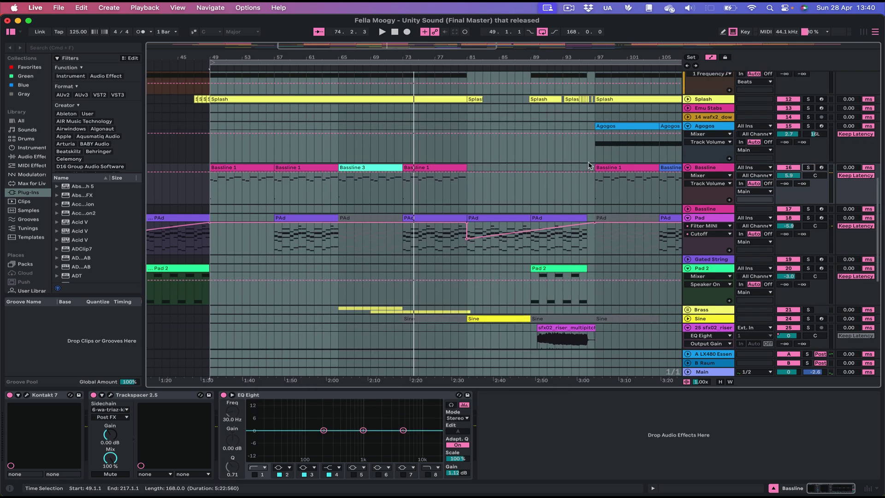
pyautogui.scroll(5, 589, 165)
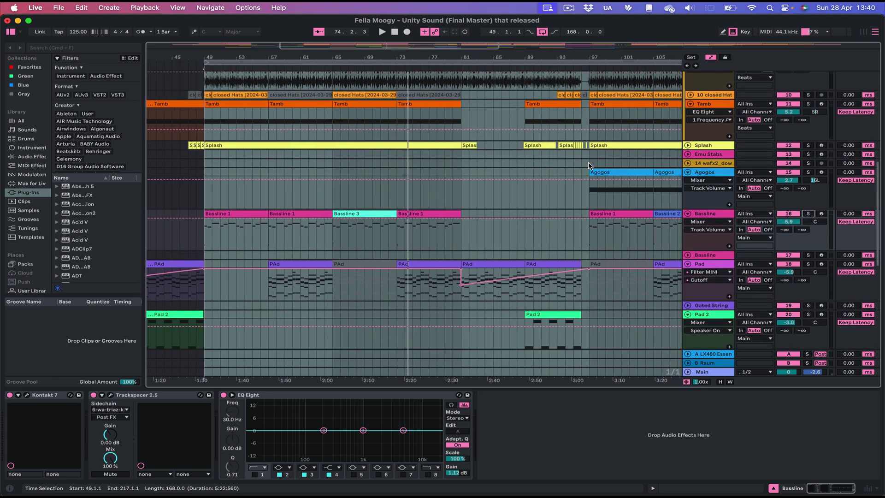
pyautogui.scroll(5, 588, 162)
pyautogui.scroll(15, 588, 161)
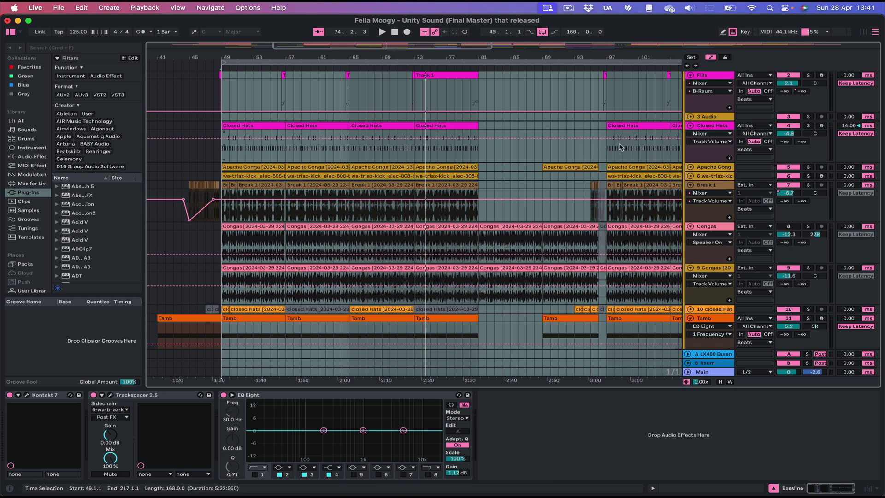
pyautogui.scroll(3, 604, 155)
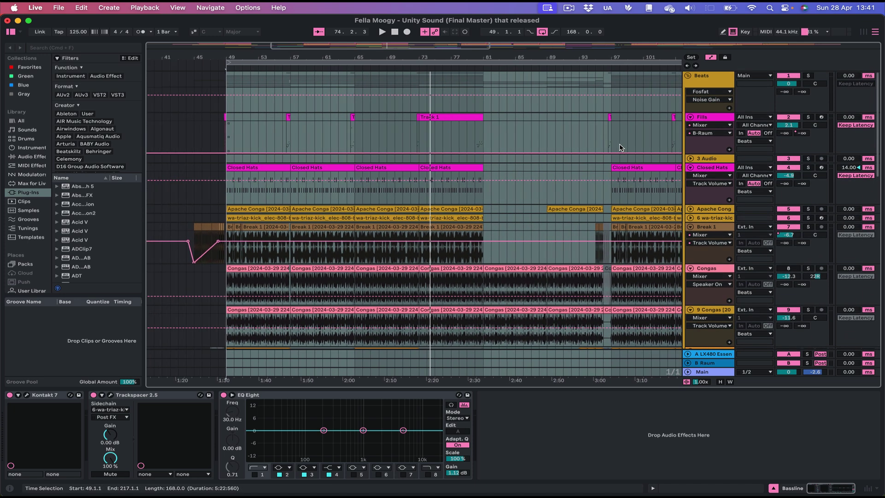
pyautogui.click(809, 76)
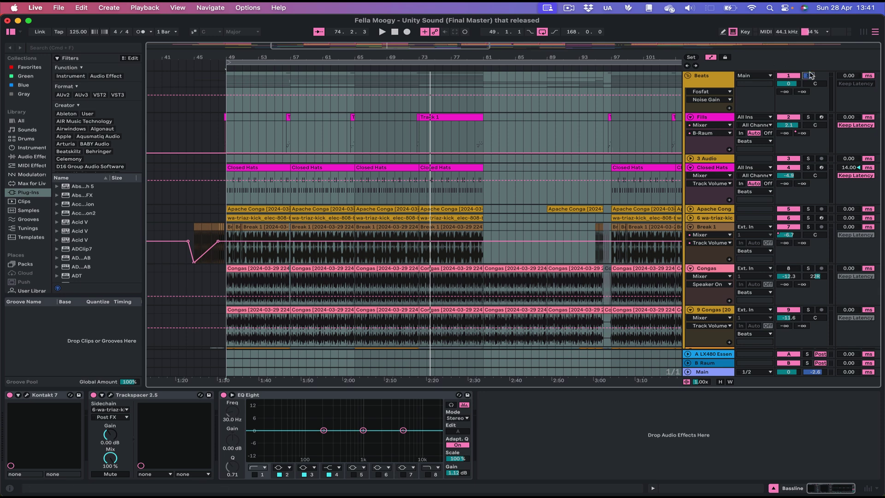
pyautogui.press('space')
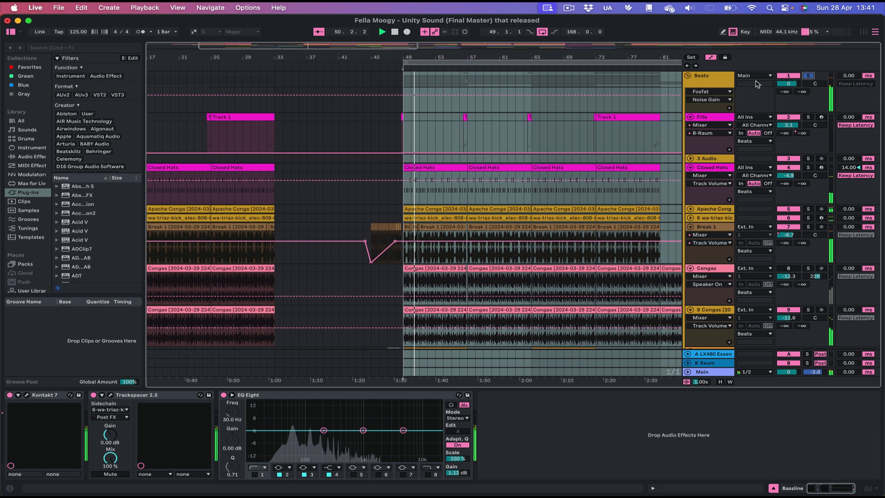
# Inspect the Fosfat plug-in settings on the Beats group, then close the plug-in window.
pyautogui.click(714, 80)
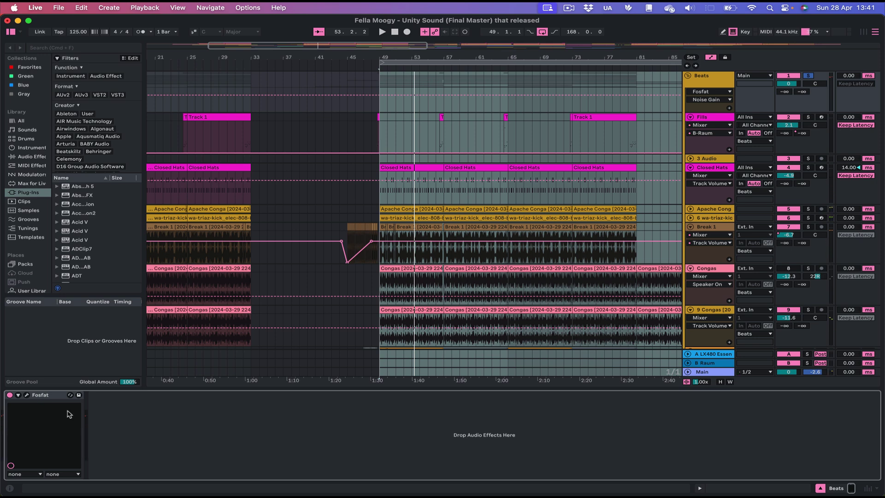
pyautogui.click(27, 396)
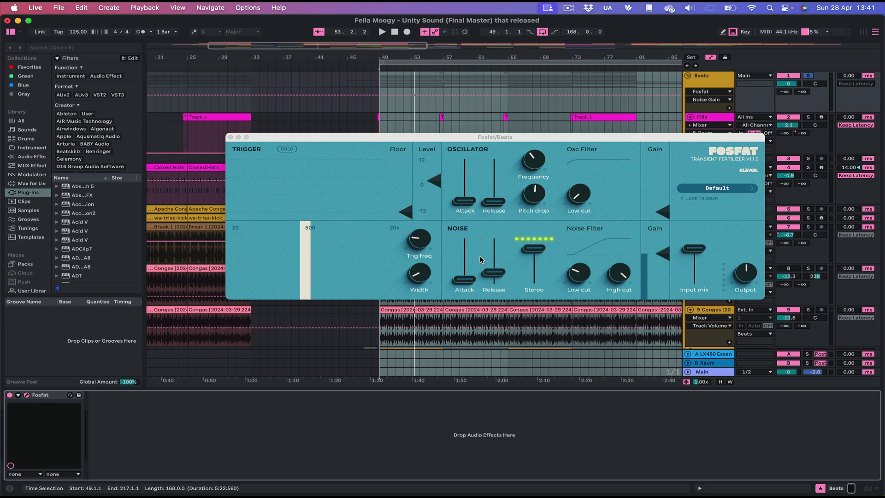
pyautogui.click(230, 141)
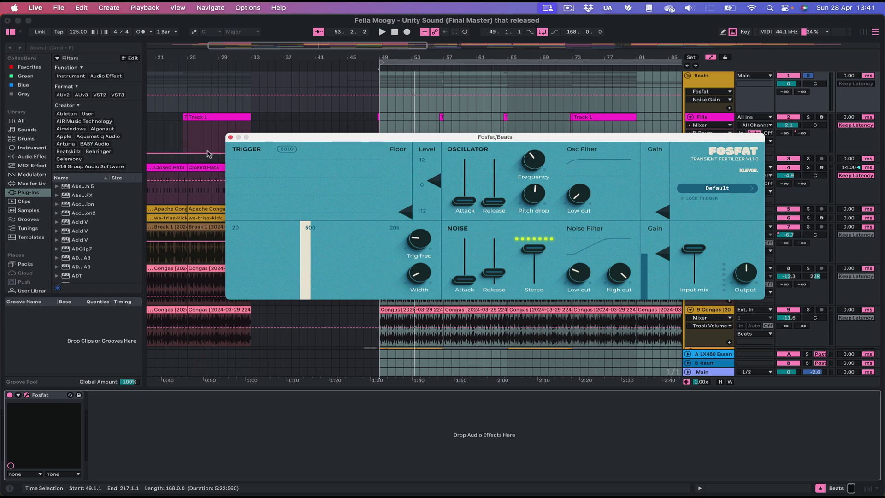
pyautogui.click(230, 137)
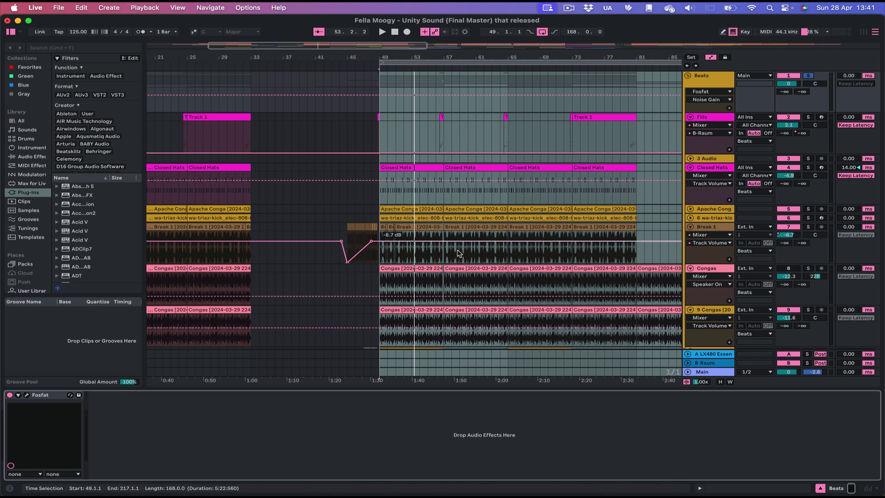
# Compare the soloed beats with Fosfat enabled and bypassed during playback, leaving it enabled and its window closed.
pyautogui.scroll(-3, 447, 256)
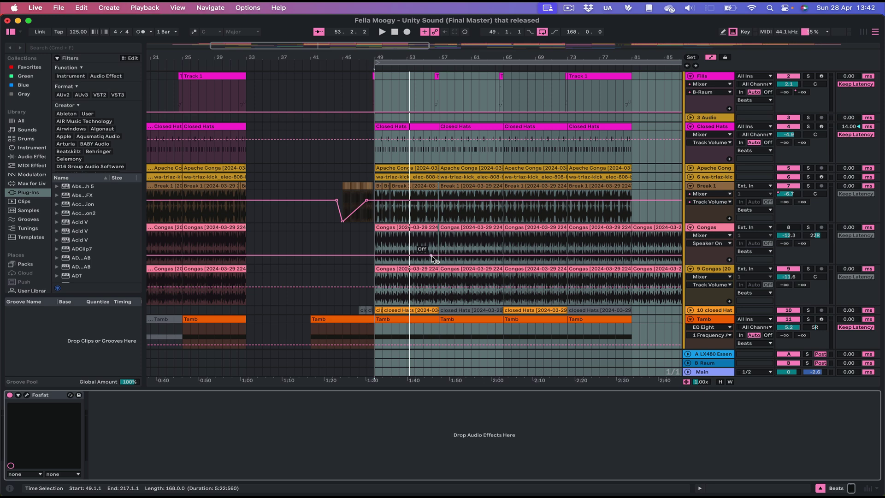
pyautogui.hscroll(5, 433, 258)
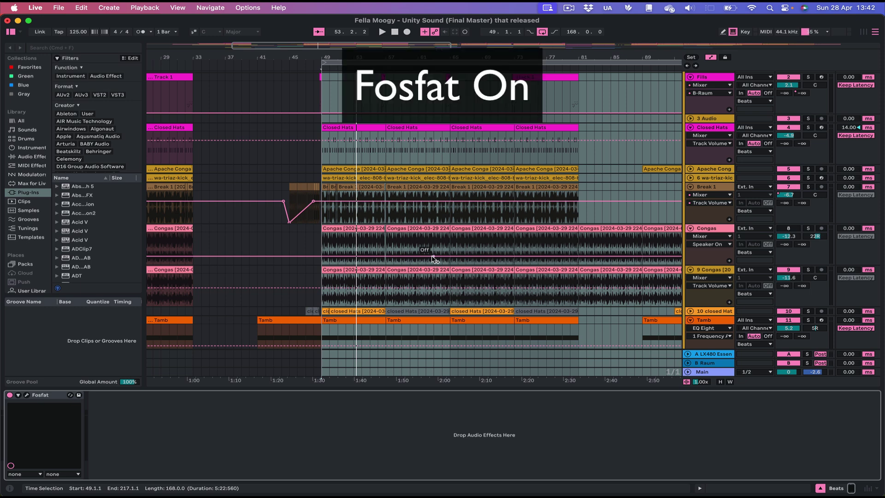
pyautogui.press('space')
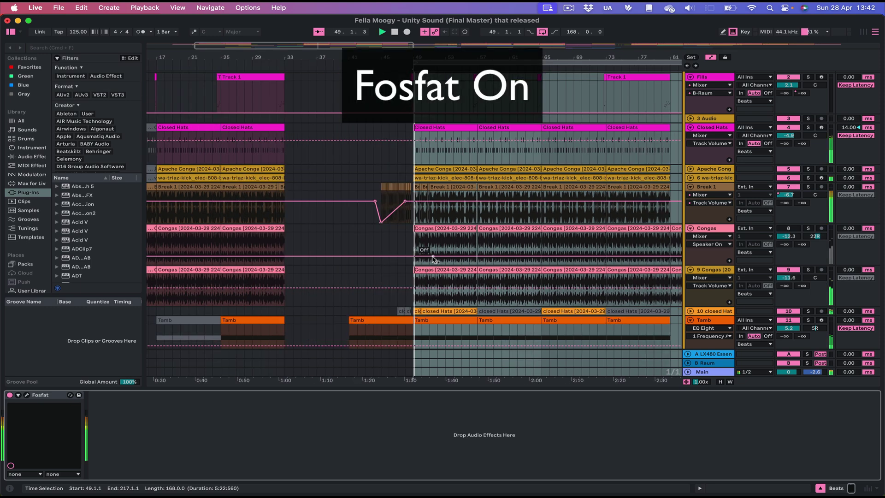
pyautogui.click(26, 396)
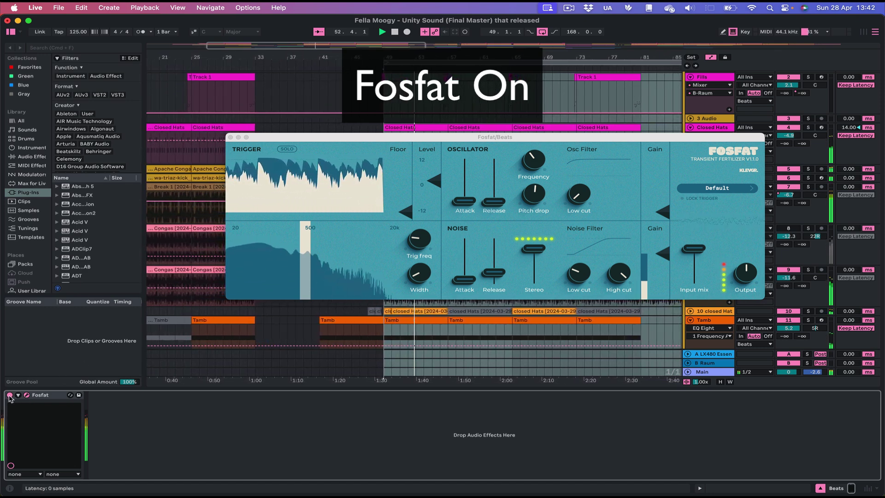
pyautogui.click(9, 395)
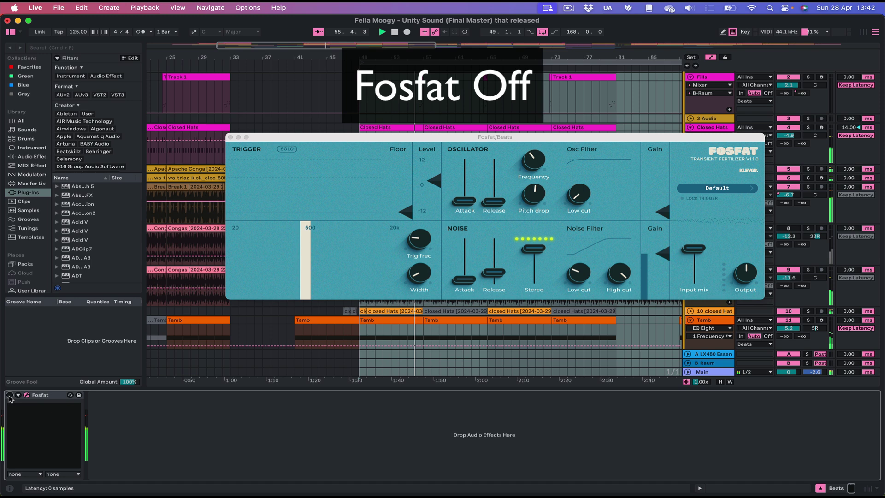
pyautogui.click(10, 395)
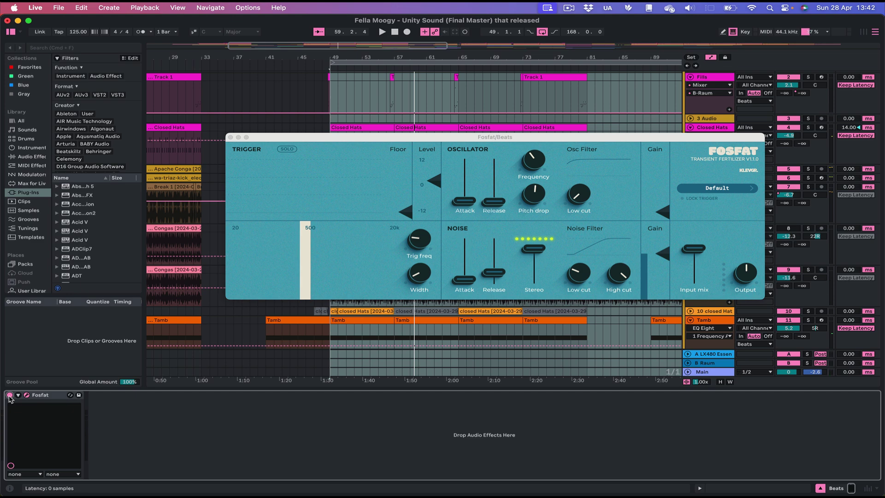
pyautogui.click(231, 138)
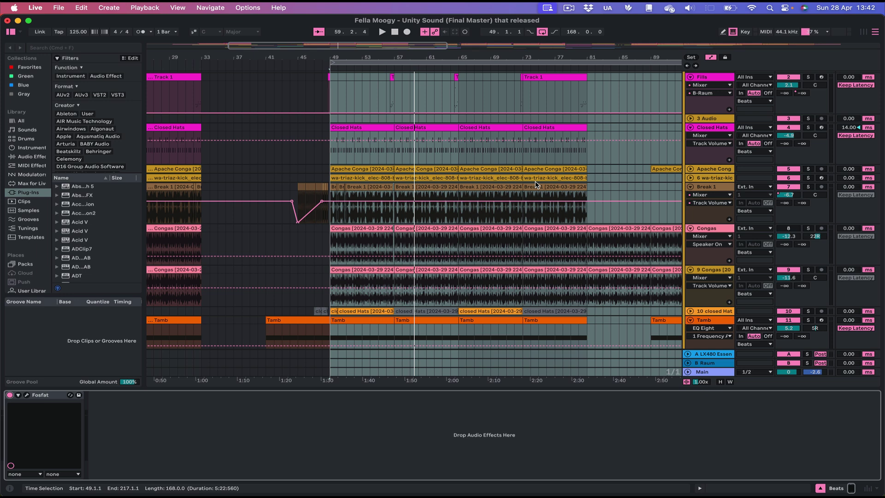
# Solo the Closed Hats track, play from bar 49 and open the notes of its clip at bar 49.
pyautogui.scroll(3, 535, 184)
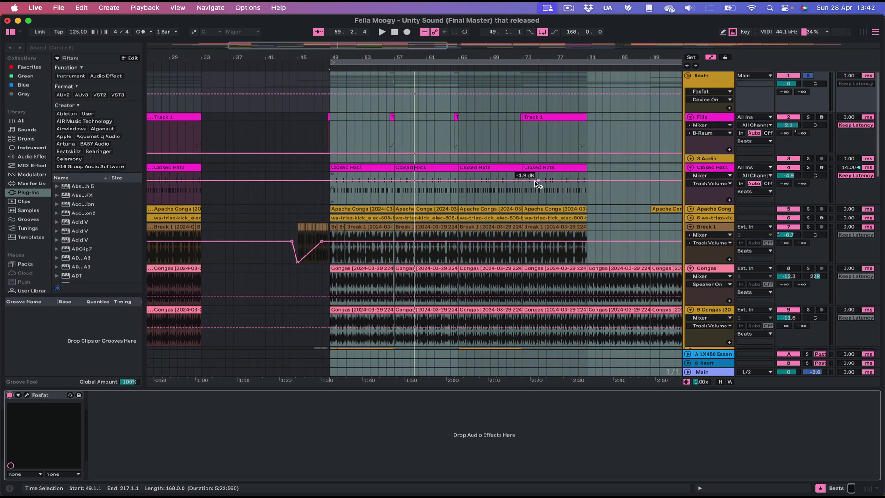
pyautogui.click(809, 169)
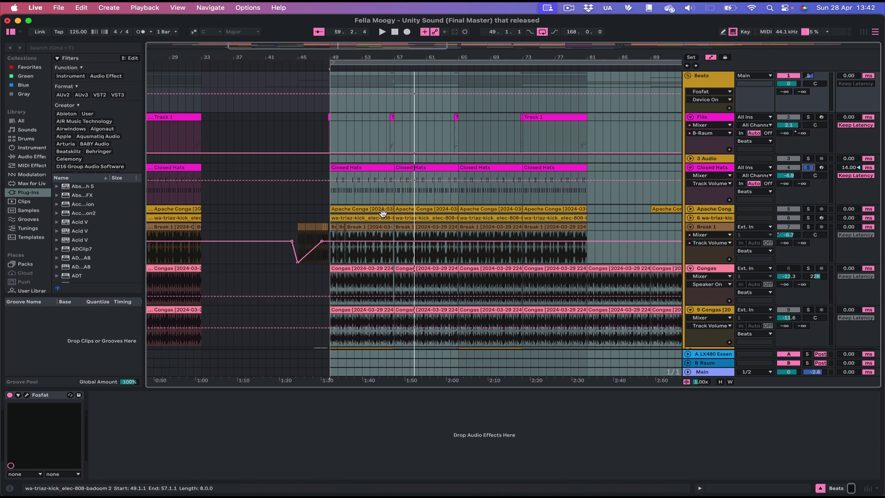
pyautogui.press('space')
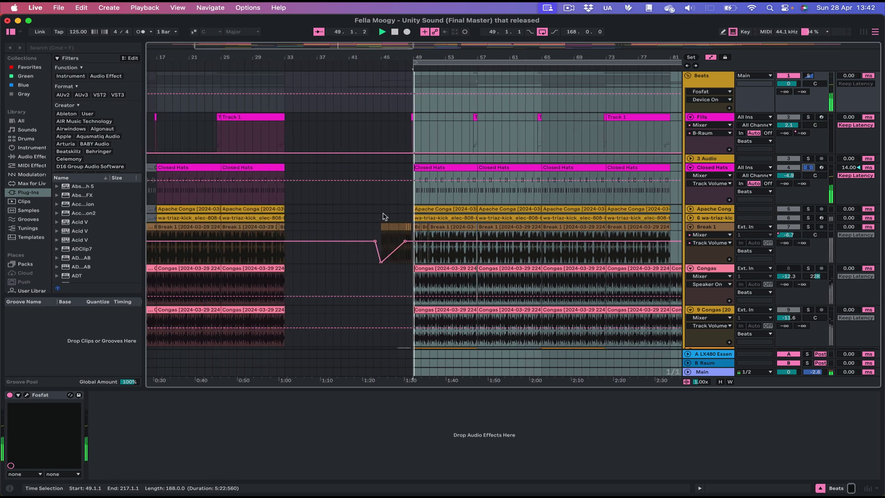
pyautogui.click(708, 169)
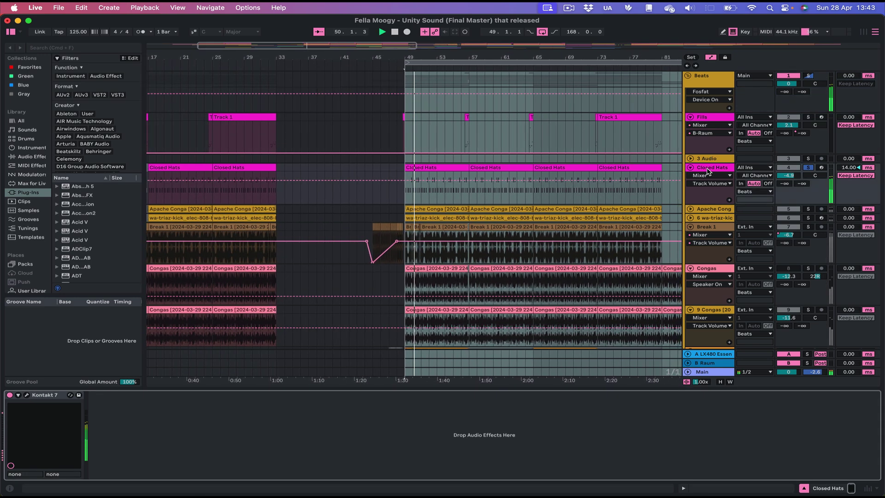
pyautogui.doubleClick(435, 167)
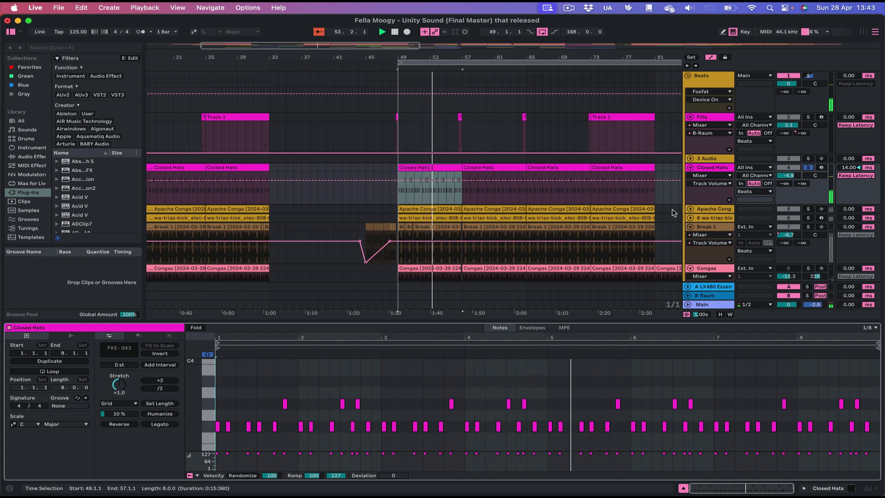
# Expand the Apache Conga track, add it to the soloed tracks and select the Beats group.
pyautogui.doubleClick(727, 211)
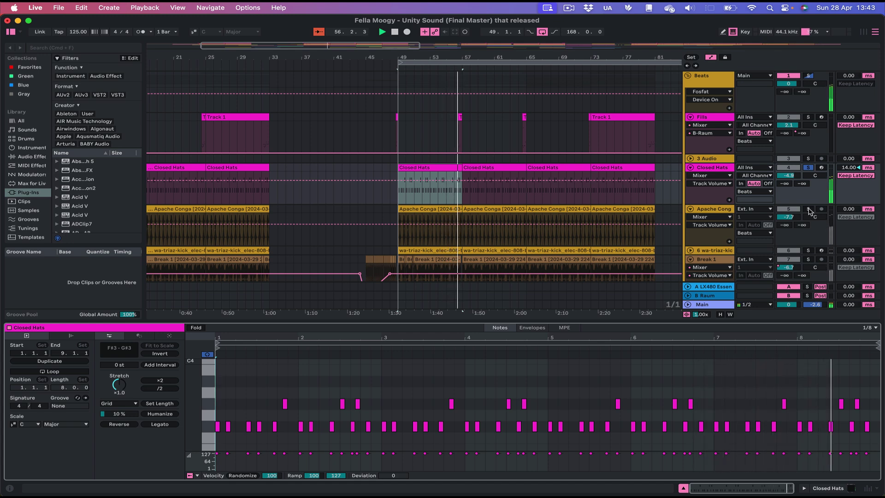
pyautogui.click(809, 210)
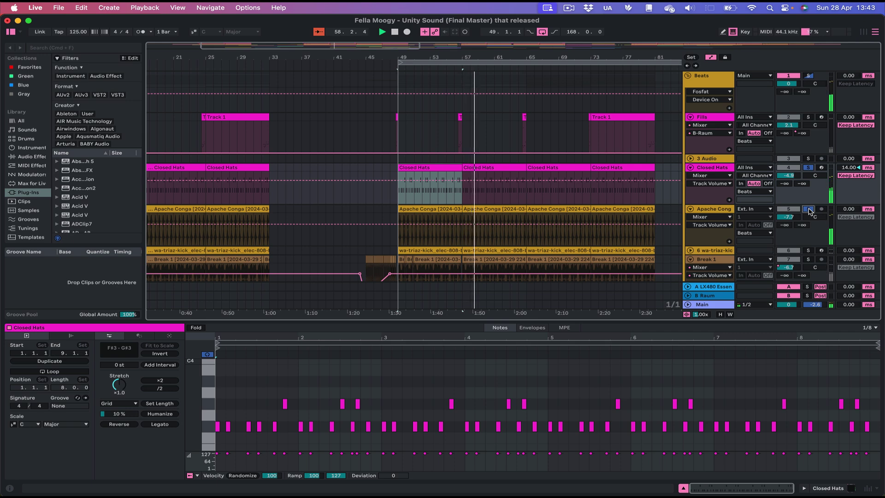
pyautogui.click(718, 76)
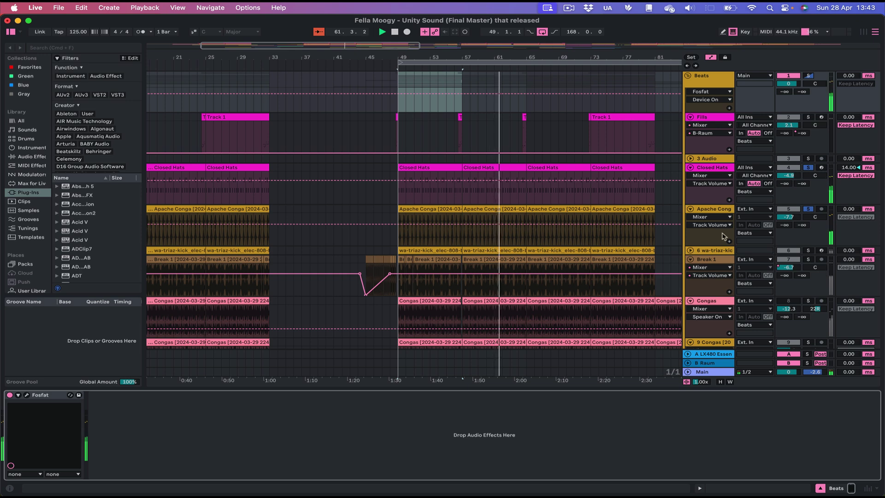
# Expand the wa-triaz-kick track and add it to the soloed tracks.
pyautogui.scroll(-2, 694, 225)
pyautogui.click(691, 222)
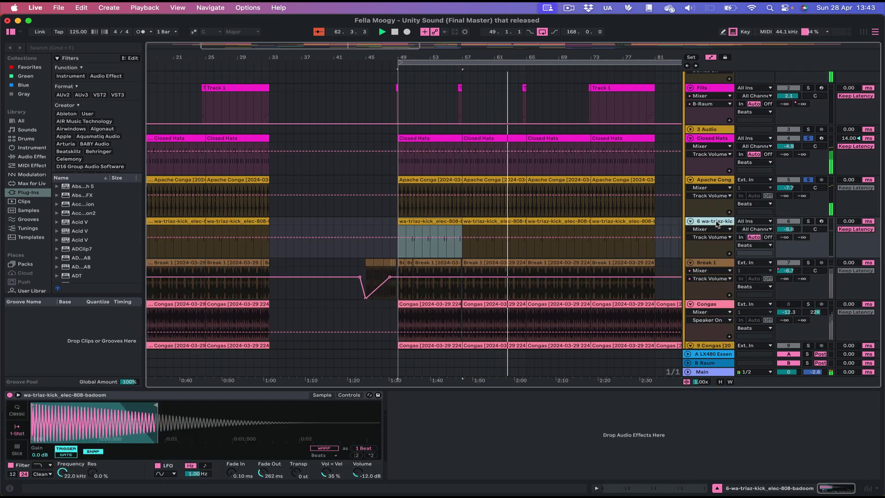
pyautogui.click(790, 216)
pyautogui.click(807, 222)
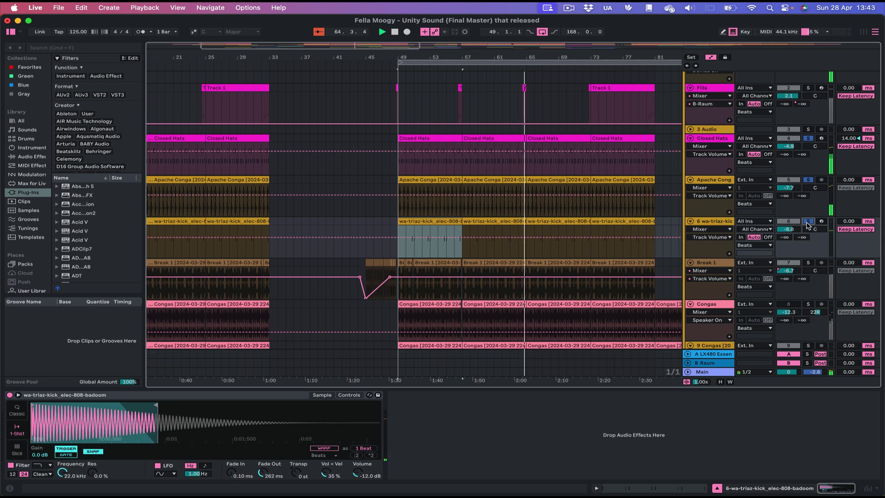
# Add the lower Congas track (track 9) and the Break 1 track to the soloed tracks.
pyautogui.scroll(-5, 808, 225)
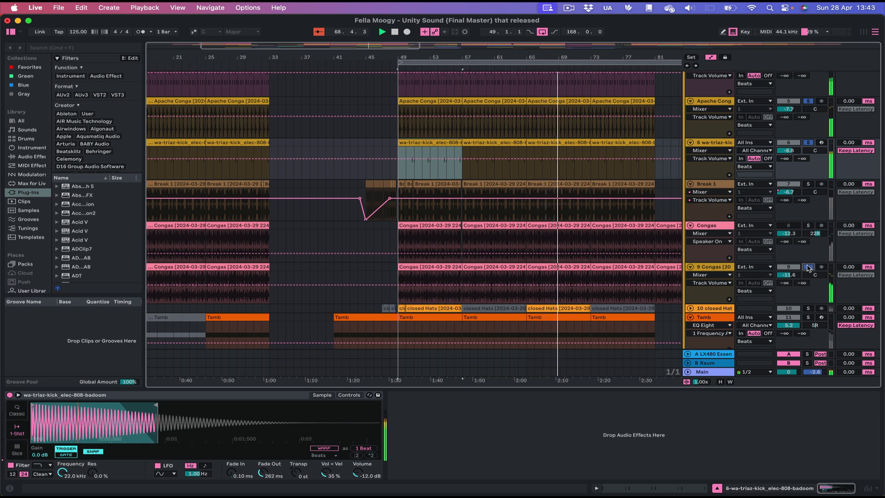
pyautogui.click(714, 267)
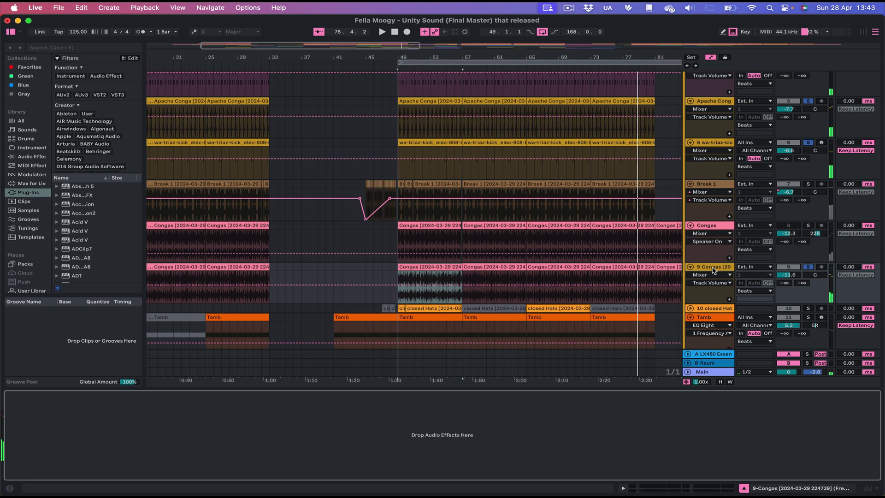
pyautogui.click(810, 185)
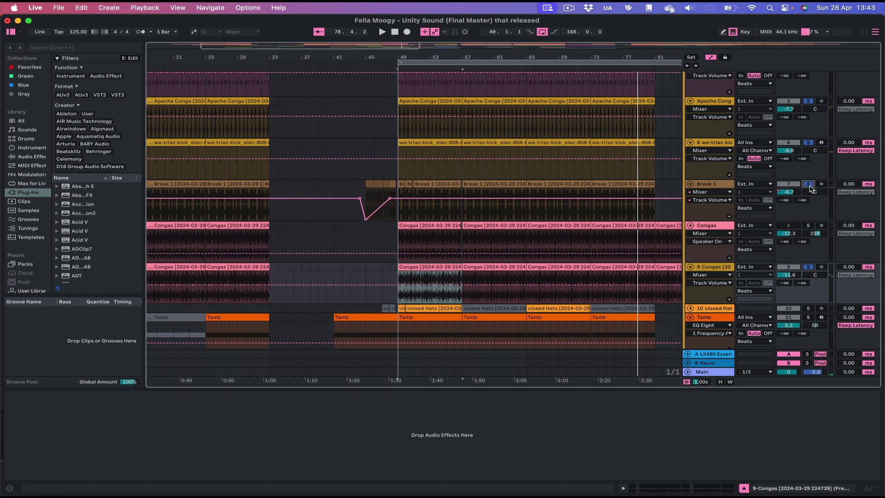
# Play from bar 49, add the closed Hats (track 10) and Tamb tracks to the soloed tracks, and expand closed Hats.
pyautogui.press('space')
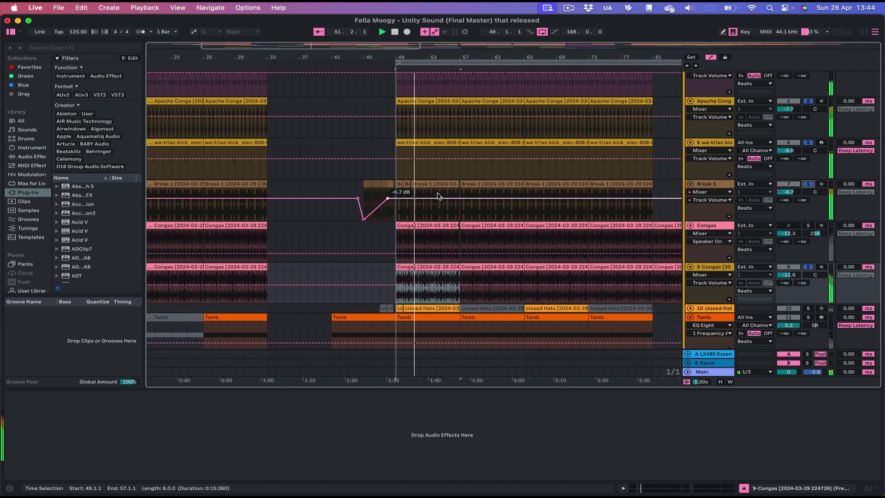
pyautogui.scroll(5, 450, 193)
pyautogui.scroll(-6, 452, 194)
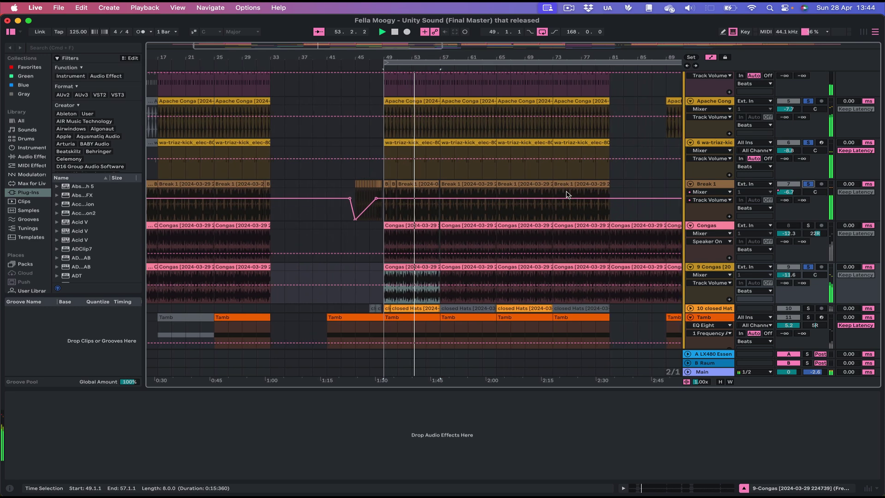
pyautogui.scroll(-3, 567, 194)
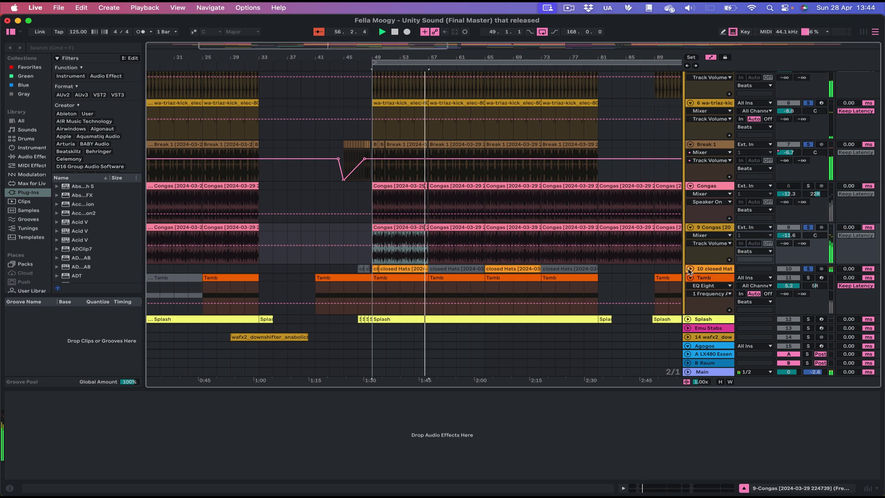
pyautogui.click(690, 270)
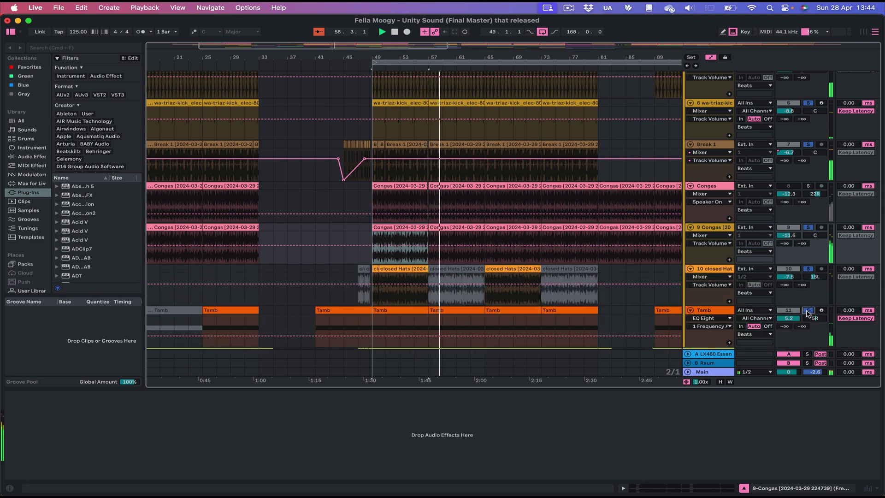
pyautogui.scroll(-3, 504, 259)
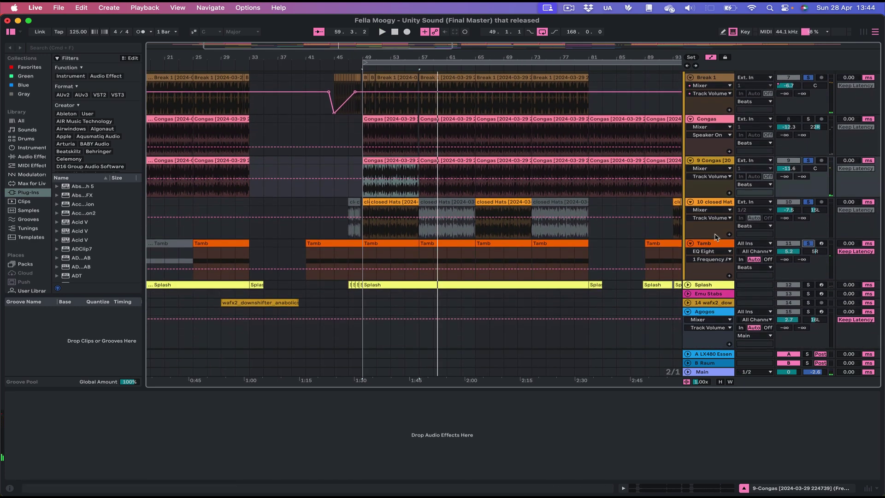
# Select the Tamb clip at bar 49 and clear the solo on all the drum tracks.
pyautogui.click(810, 241)
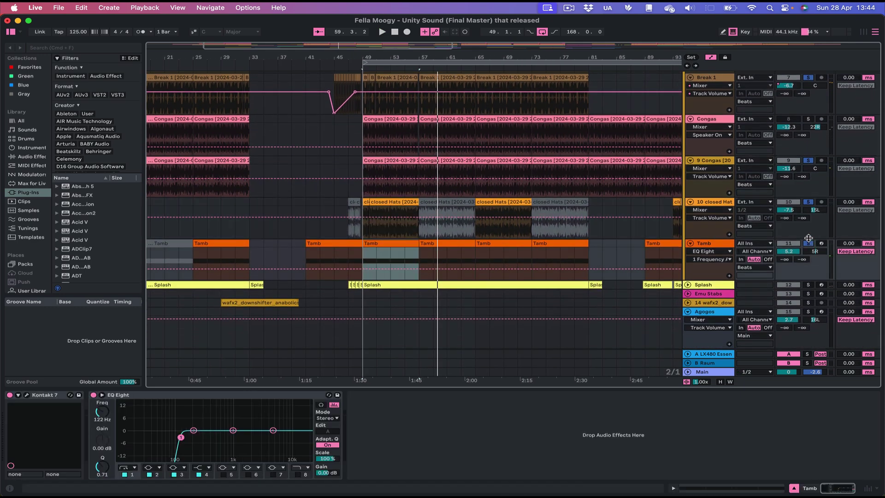
pyautogui.click(810, 243)
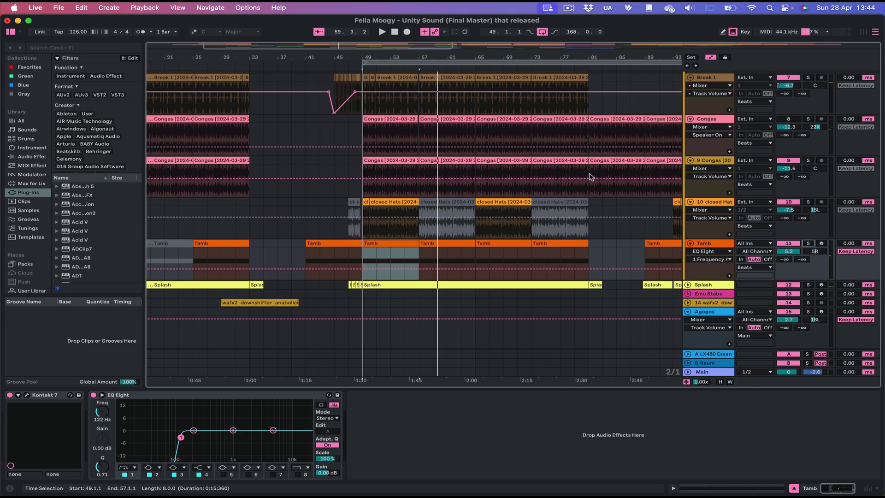
# Find the Pad track below the basslines, select it and play the full mix from its first clip at bar 33.
pyautogui.scroll(3, 592, 177)
pyautogui.scroll(-5, 591, 177)
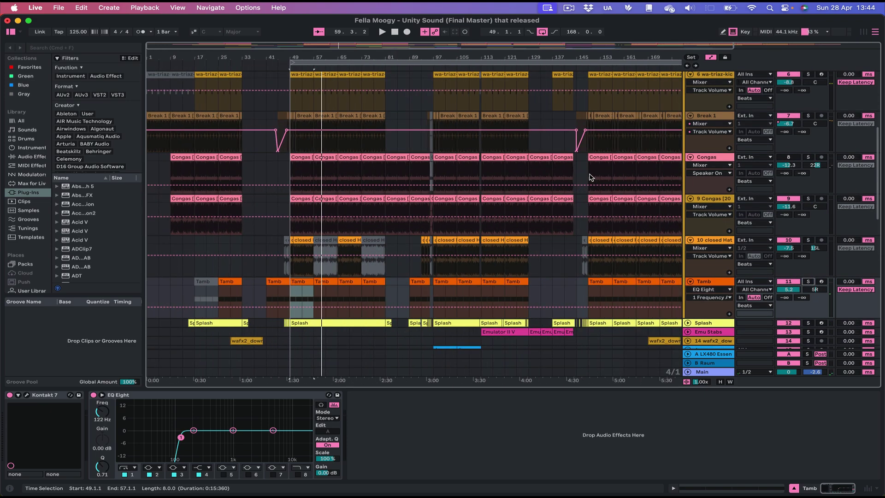
pyautogui.scroll(-2, 591, 177)
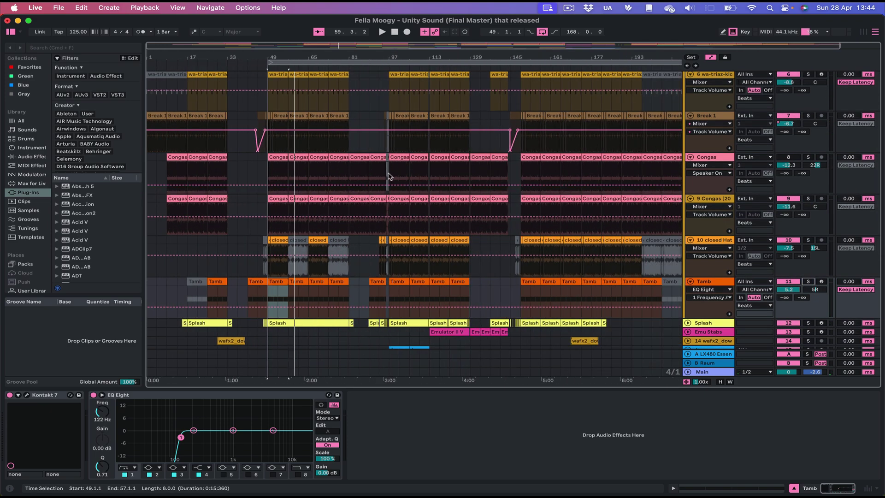
pyautogui.scroll(-5, 389, 176)
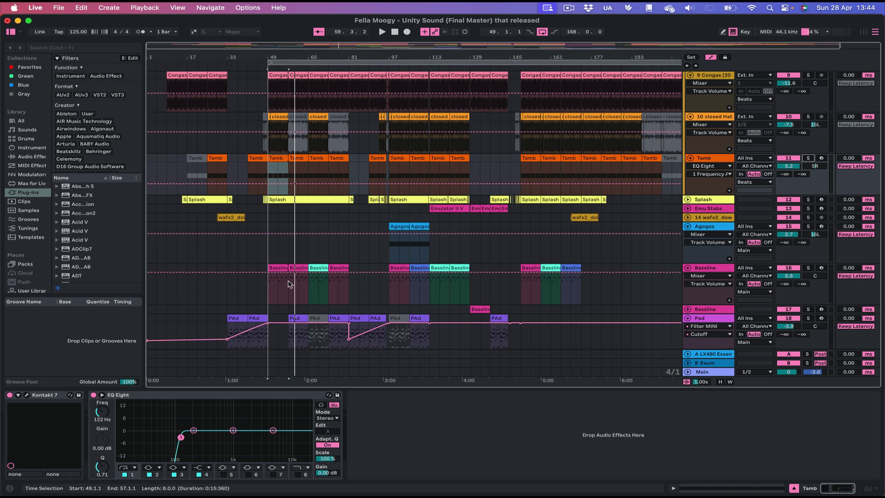
pyautogui.scroll(-6, 342, 143)
pyautogui.scroll(-1, 341, 142)
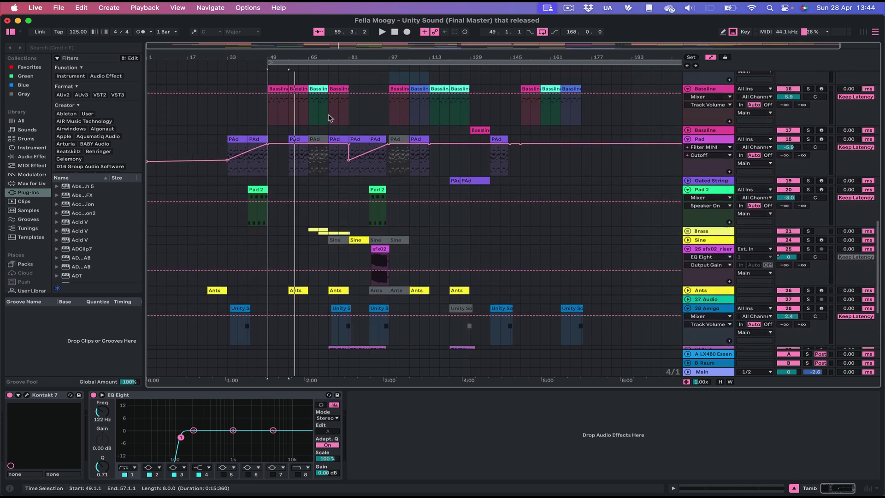
pyautogui.click(722, 140)
pyautogui.press('space')
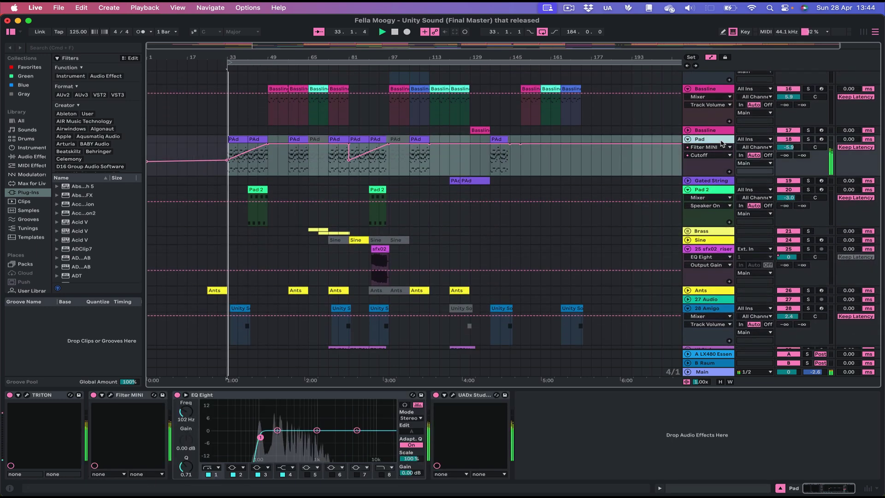
# Show the Pad track's TRITON instrument and its Filter MINI effect during playback, closing each plug-in window after viewing.
pyautogui.click(26, 395)
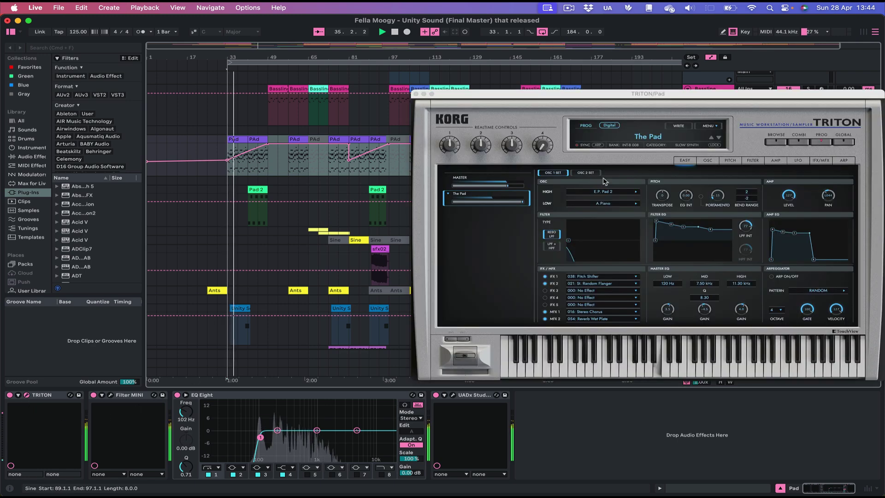
pyautogui.click(415, 94)
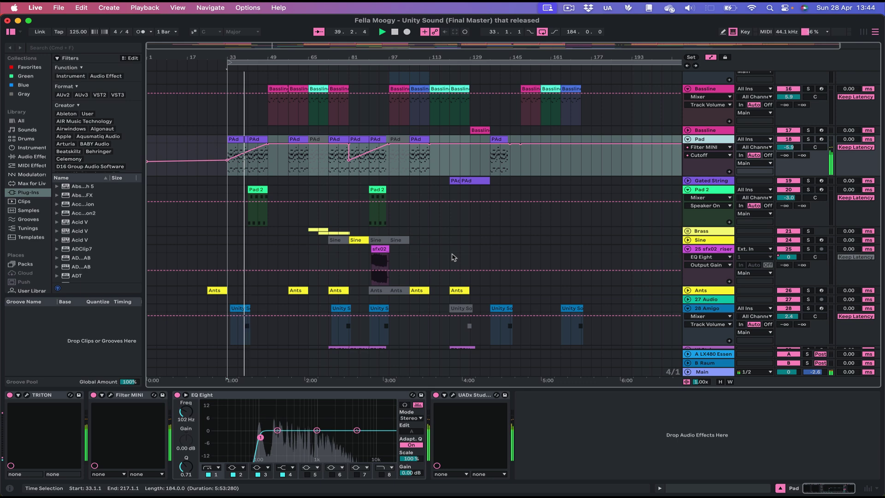
pyautogui.click(110, 397)
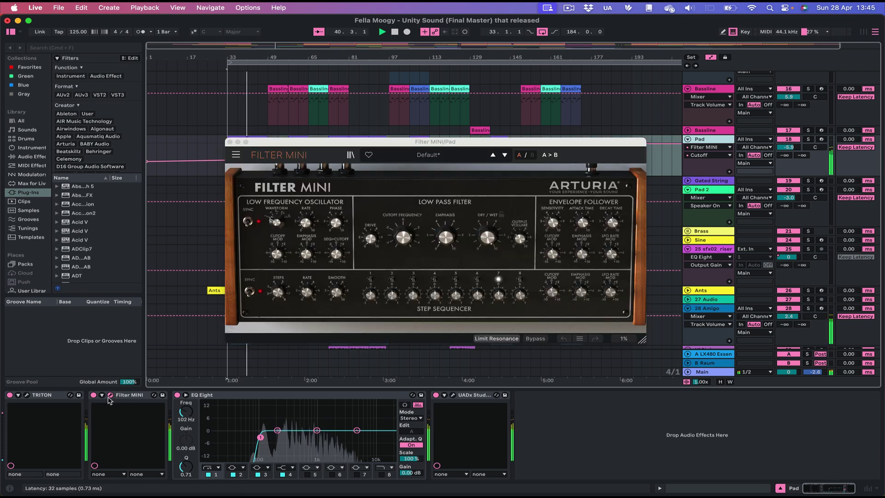
pyautogui.moveTo(591, 146); pyautogui.dragTo(662, 176)
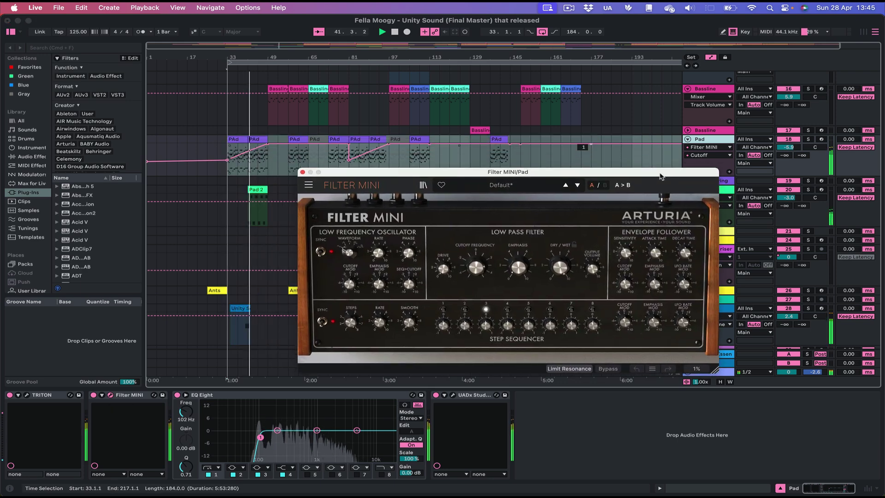
pyautogui.moveTo(477, 274)
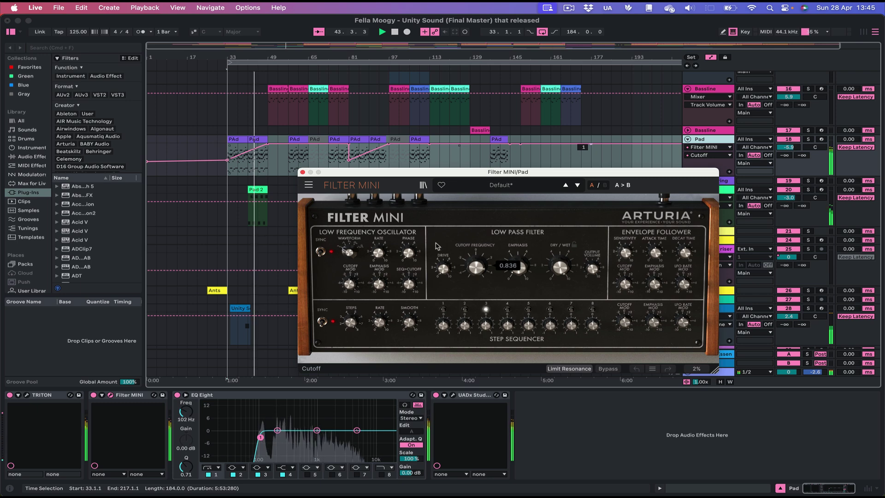
pyautogui.click(303, 172)
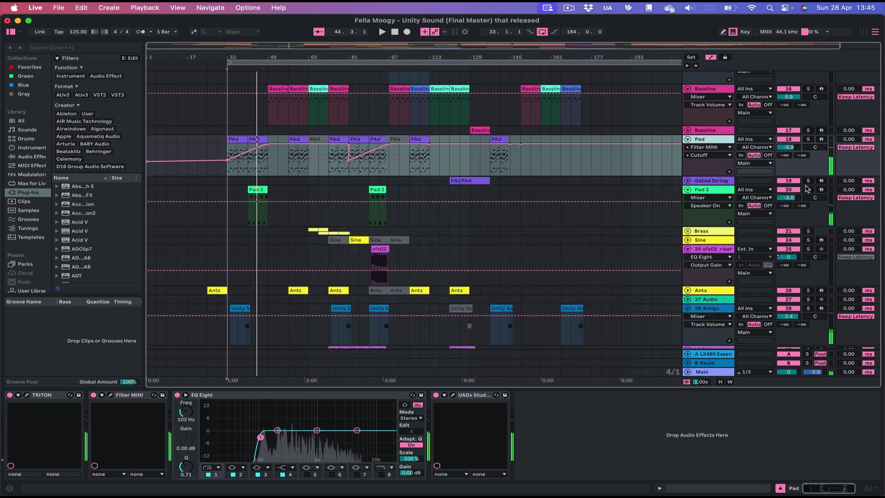
# Solo the Pad 2 track, play it from about bar 40 and view its Pigments instrument.
pyautogui.click(808, 189)
pyautogui.click(245, 69)
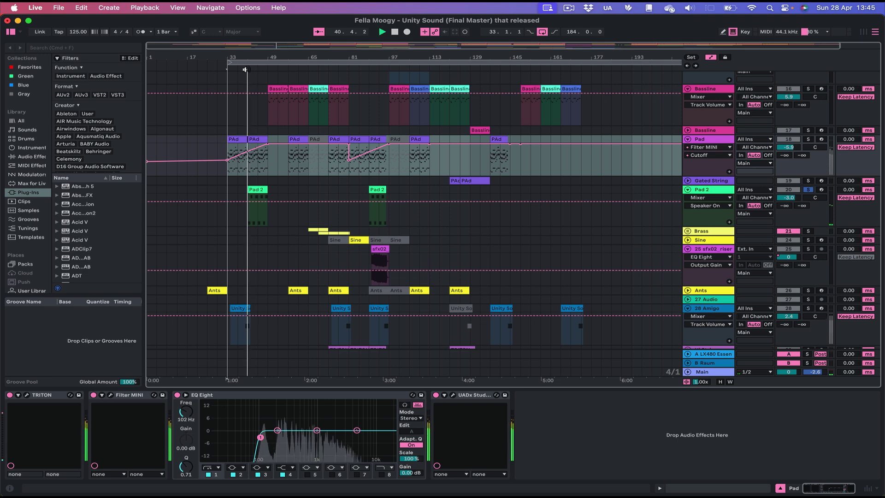
pyautogui.click(704, 194)
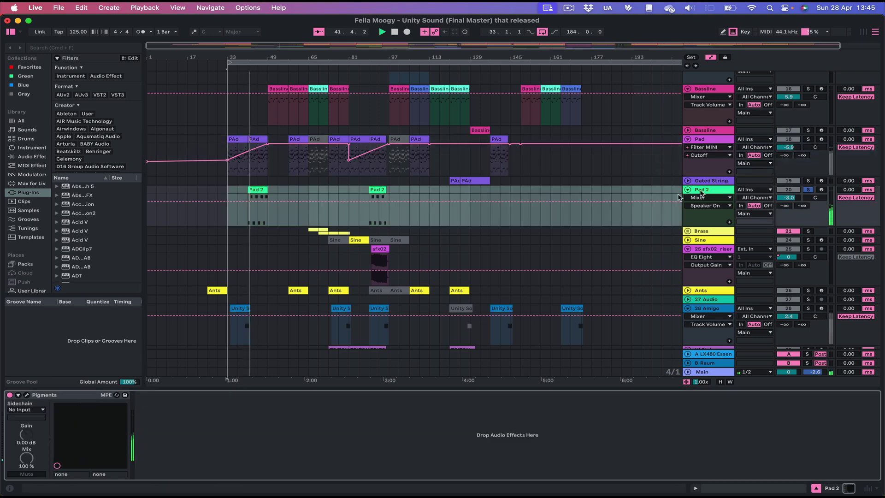
pyautogui.click(26, 395)
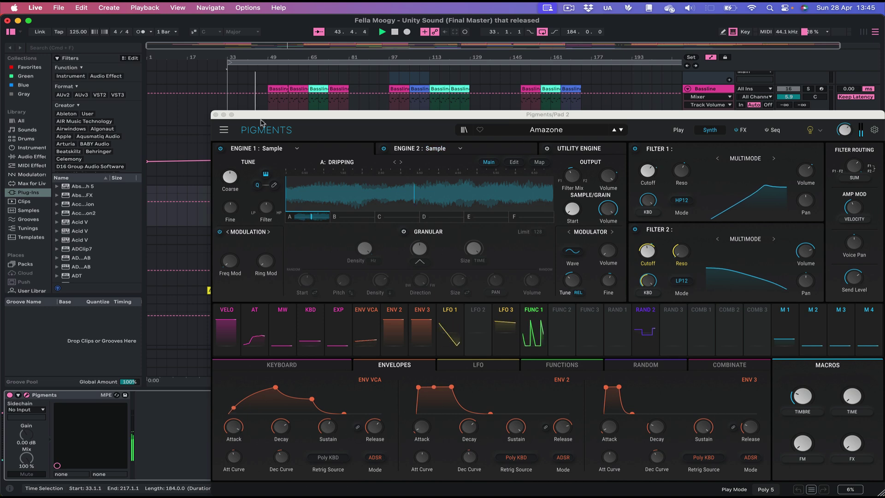
pyautogui.press('super+alt+p')
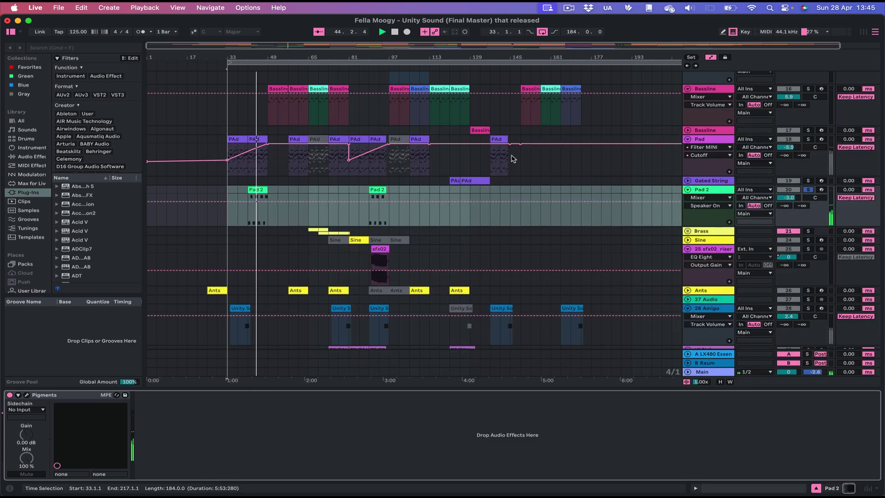
# Audition Pad together with the soloed Pad 2, stop playback and clear both solos.
pyautogui.click(809, 139)
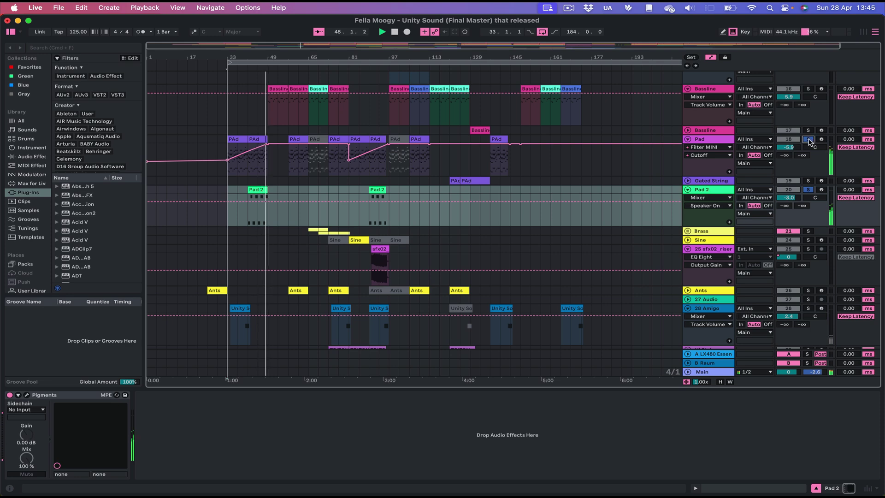
pyautogui.press('space')
pyautogui.click(809, 139)
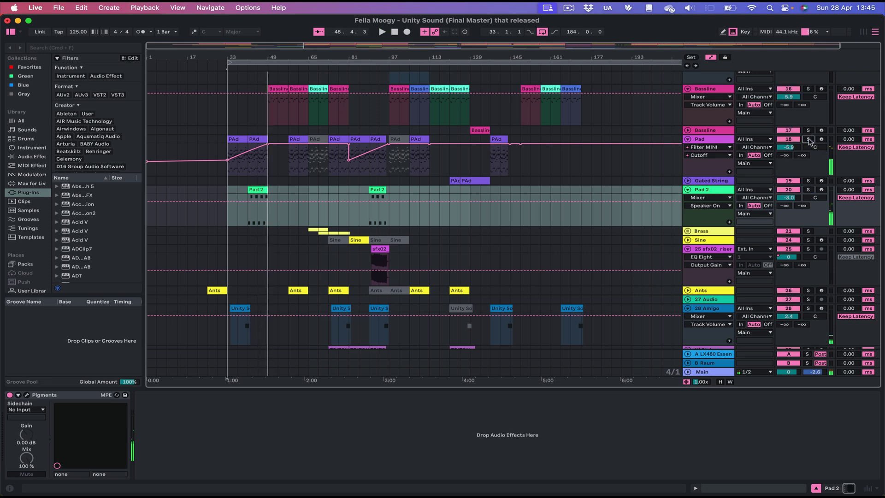
# Expand the Gated String track, place the playback position at about bar 120 and solo the track.
pyautogui.press('-')
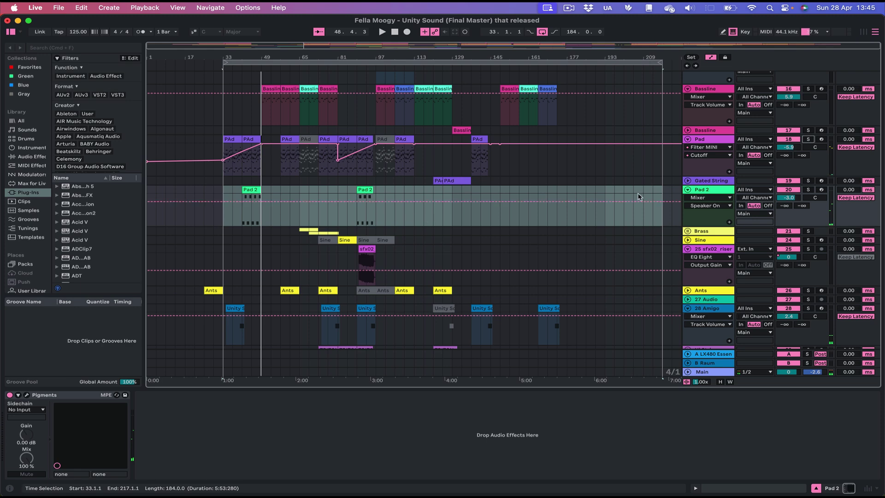
pyautogui.click(687, 180)
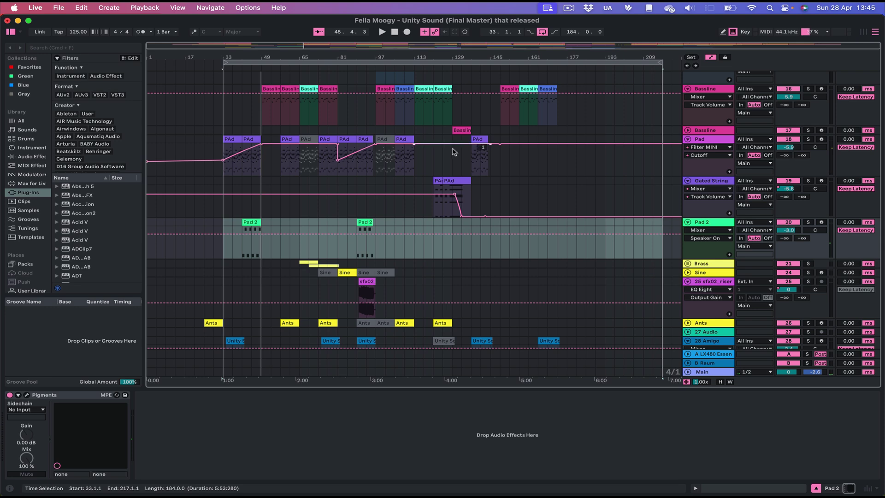
pyautogui.click(432, 78)
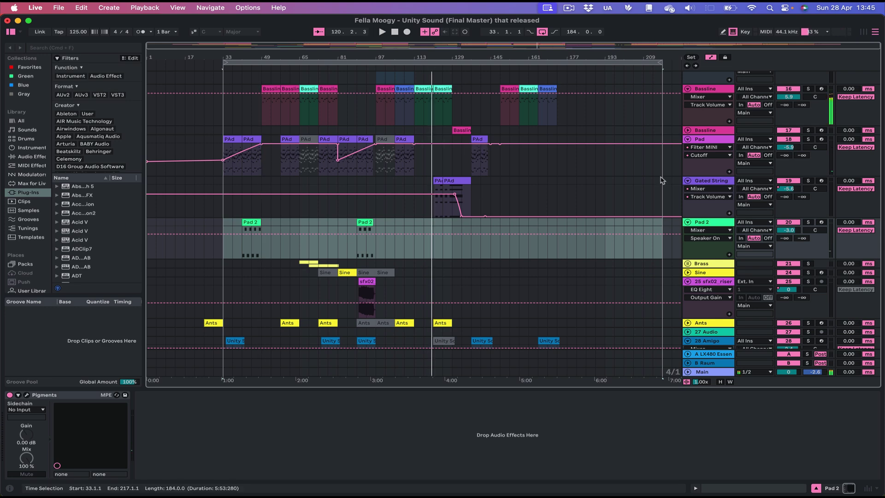
pyautogui.click(808, 181)
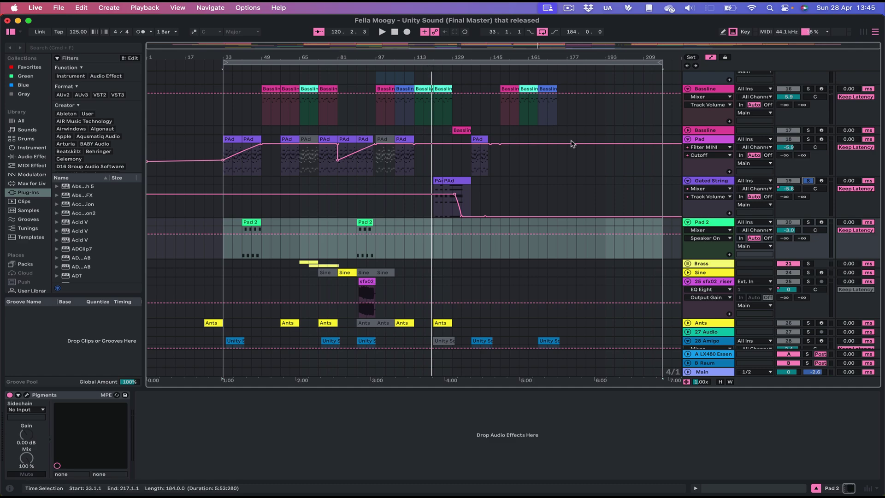
# Look over the remaining lower tracks and play the soloed Gated String part from about bar 120.
pyautogui.scroll(-5, 572, 143)
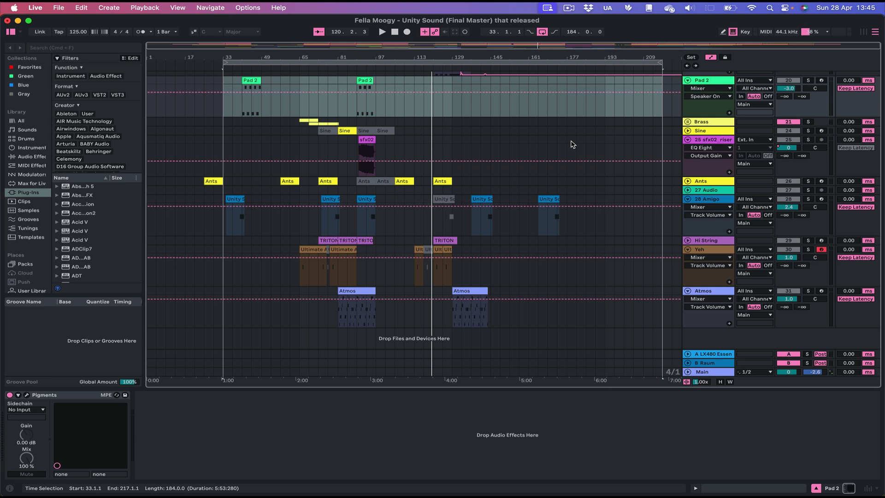
pyautogui.scroll(6, 572, 144)
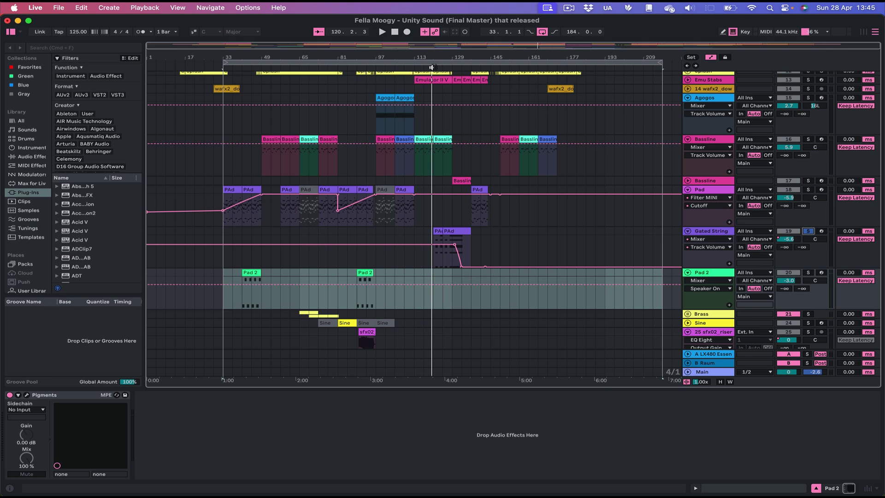
pyautogui.click(432, 67)
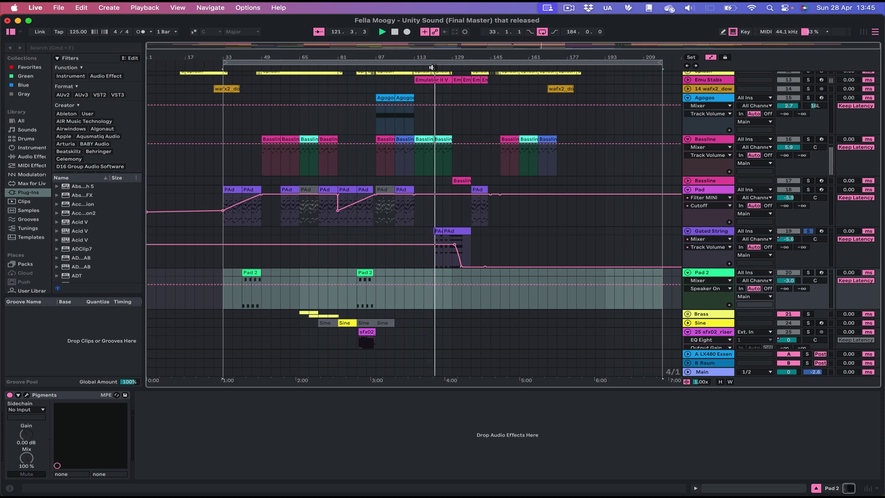
pyautogui.click(432, 67)
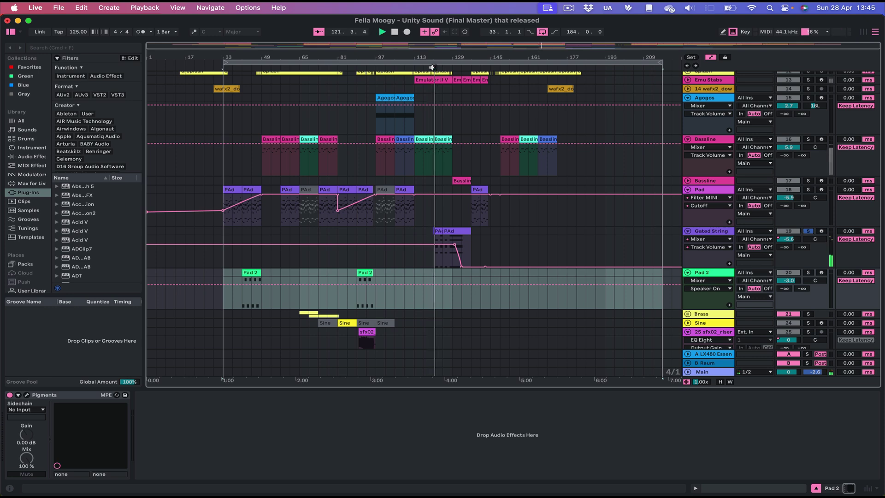
# Select the Gated String track and view the String Ensemble in its Kontakt 7 instrument, closing the plug-in window after viewing.
pyautogui.click(717, 233)
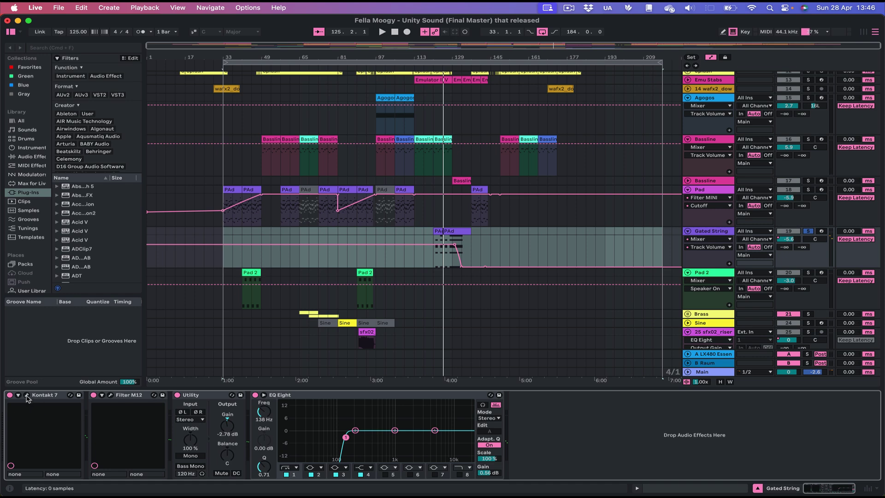
pyautogui.click(26, 396)
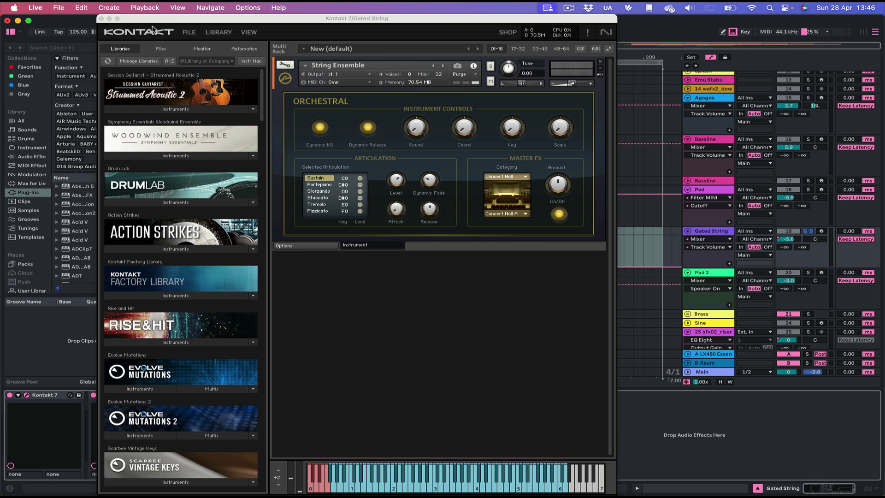
pyautogui.click(102, 19)
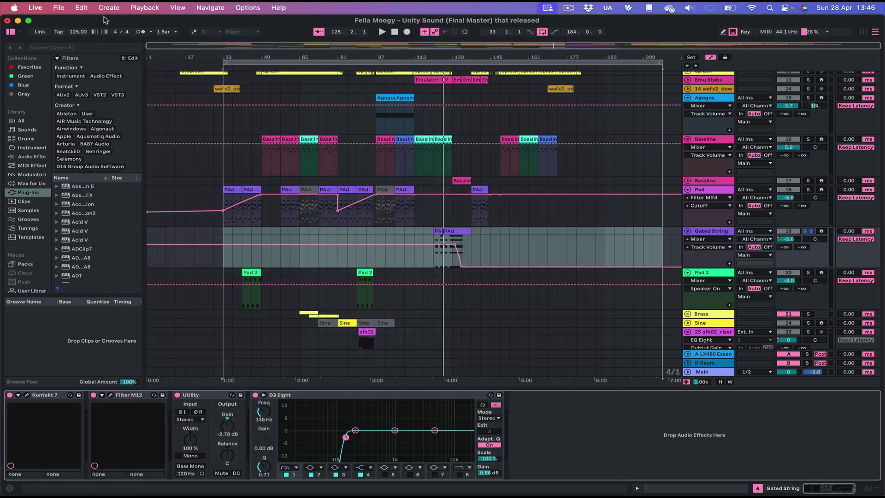
# Open the Filter M12 plug-in on Gated String, examine its Envelope 1 shape and modulation matrix, and close the window.
pyautogui.click(110, 395)
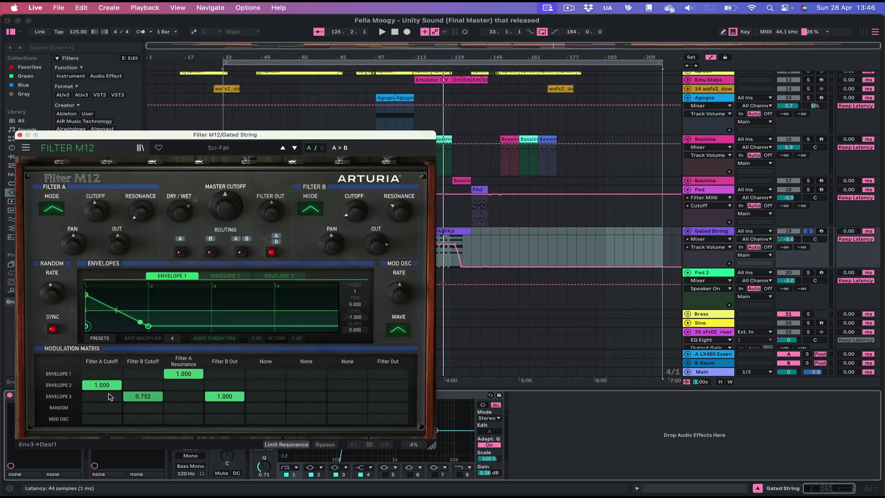
pyautogui.moveTo(315, 140); pyautogui.dragTo(576, 107)
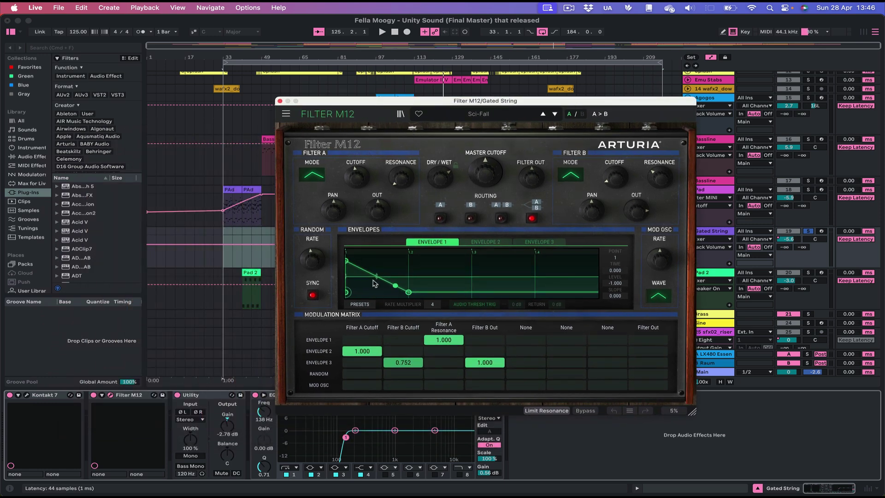
pyautogui.moveTo(396, 286); pyautogui.dragTo(352, 264)
pyautogui.moveTo(396, 285); pyautogui.dragTo(409, 293)
pyautogui.moveTo(366, 271); pyautogui.dragTo(374, 272)
pyautogui.click(281, 101)
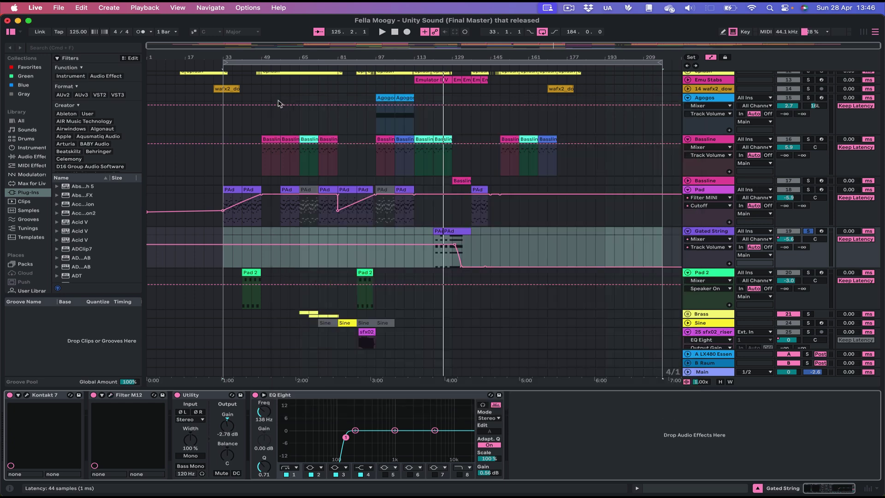
# Play Gated String from about bar 121 with Filter M12 bypassed, re-enable the filter to compare the sound, and stop playback.
pyautogui.click(94, 396)
pyautogui.click(94, 396)
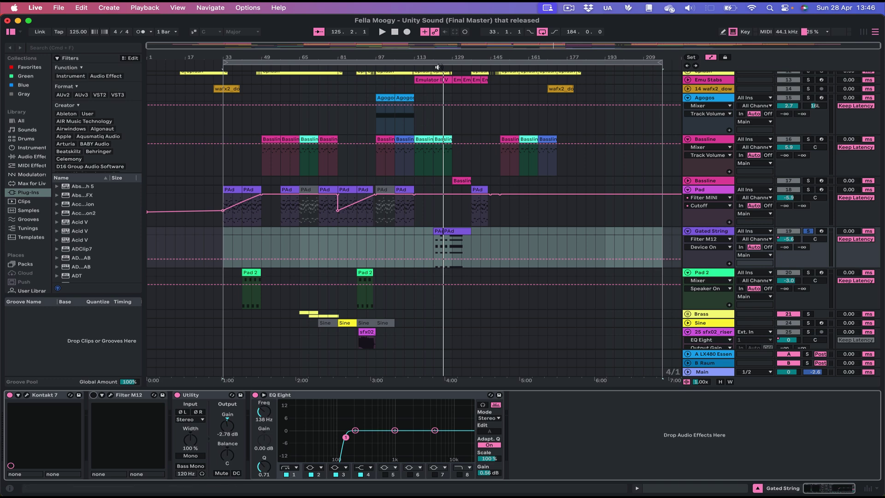
pyautogui.click(433, 66)
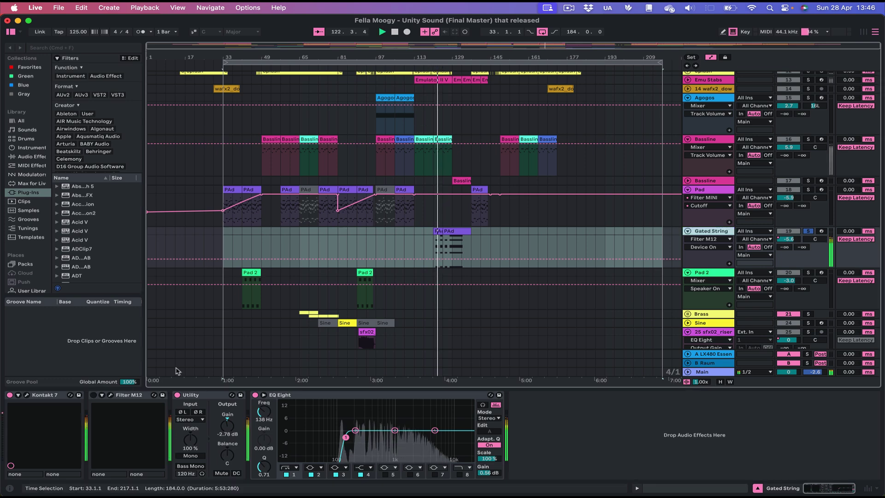
pyautogui.click(94, 395)
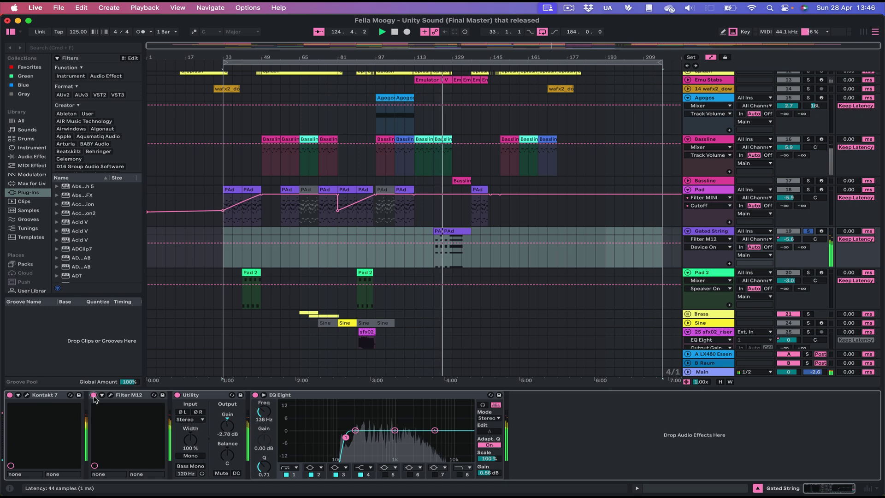
pyautogui.press('space')
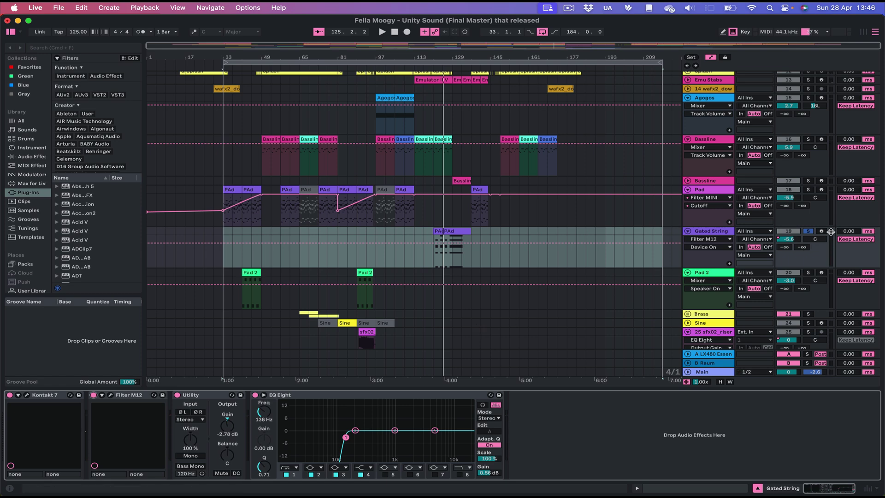
# Clear the Gated String solo and show the devices of the Hi String and Yeh tracks in turn.
pyautogui.scroll(-5, 409, 265)
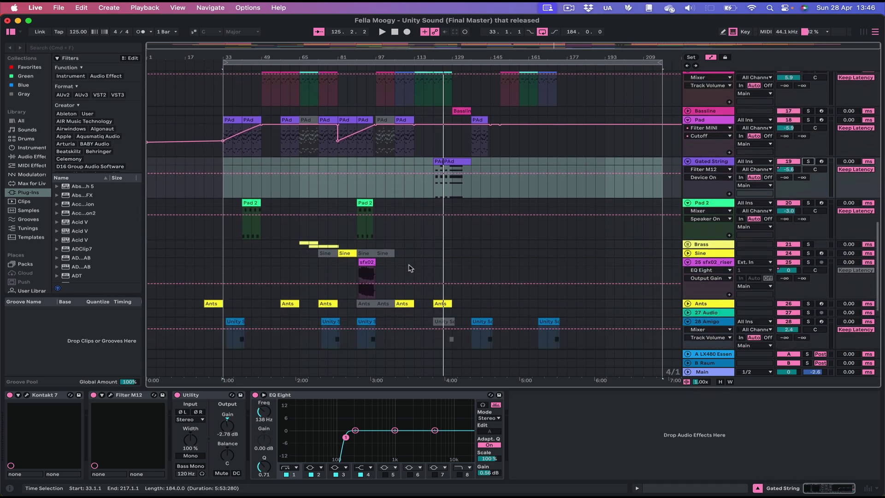
pyautogui.scroll(-4, 408, 265)
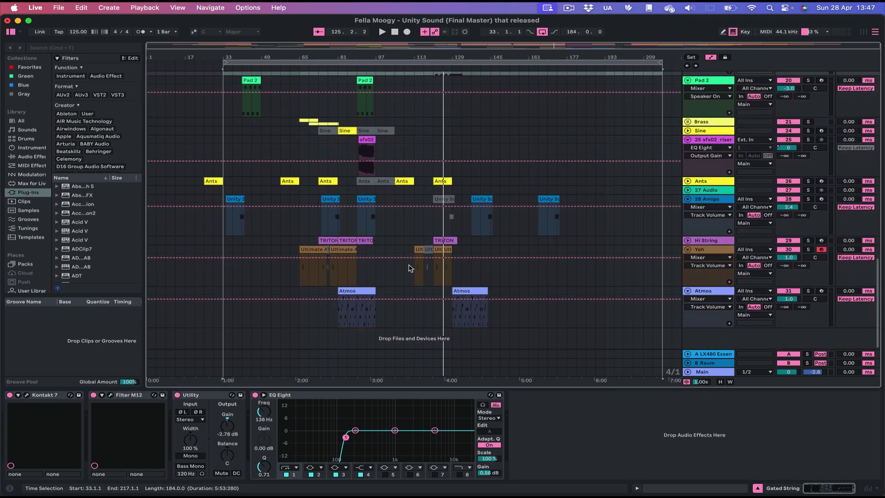
pyautogui.click(706, 241)
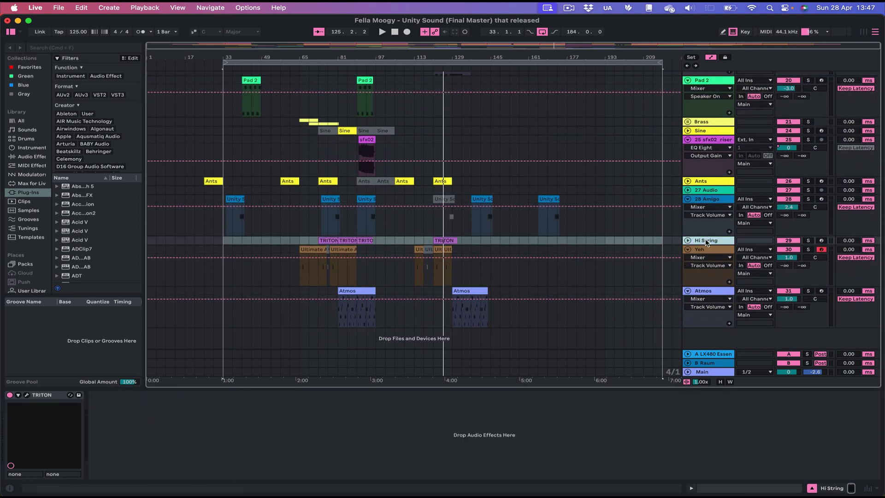
pyautogui.click(704, 250)
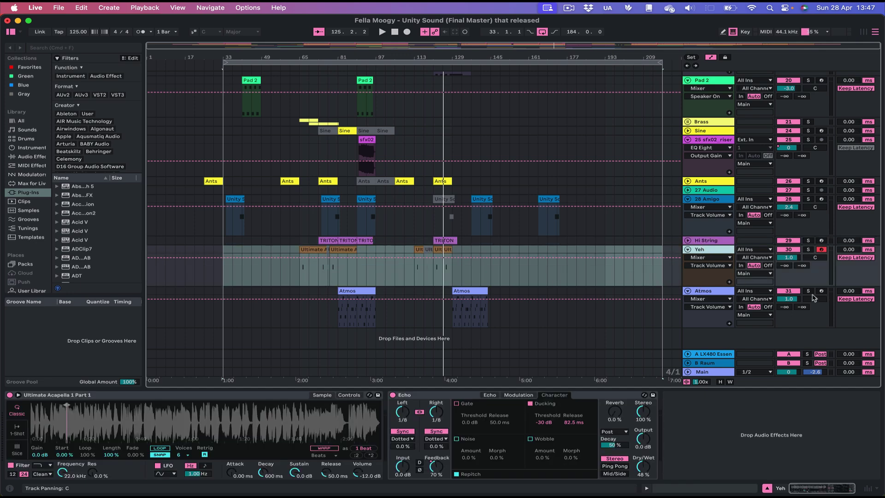
# Solo the Atmos track and play it from bar 81.
pyautogui.click(808, 291)
pyautogui.click(338, 294)
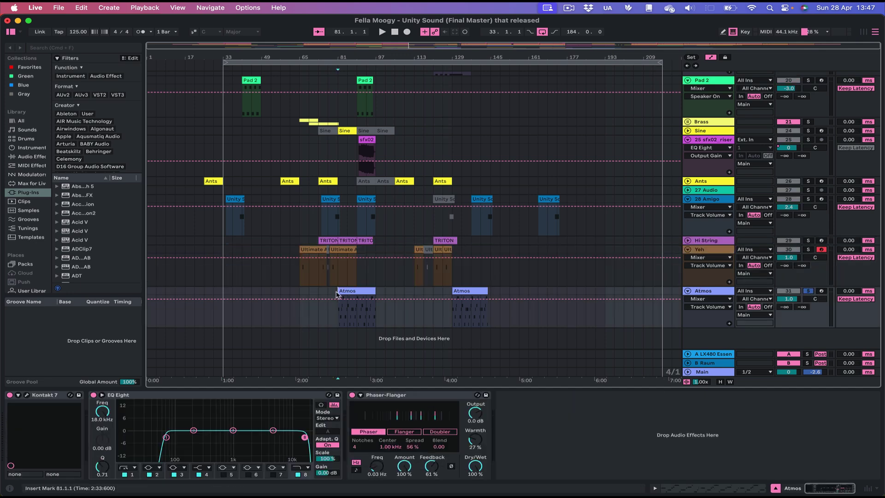
pyautogui.press('space')
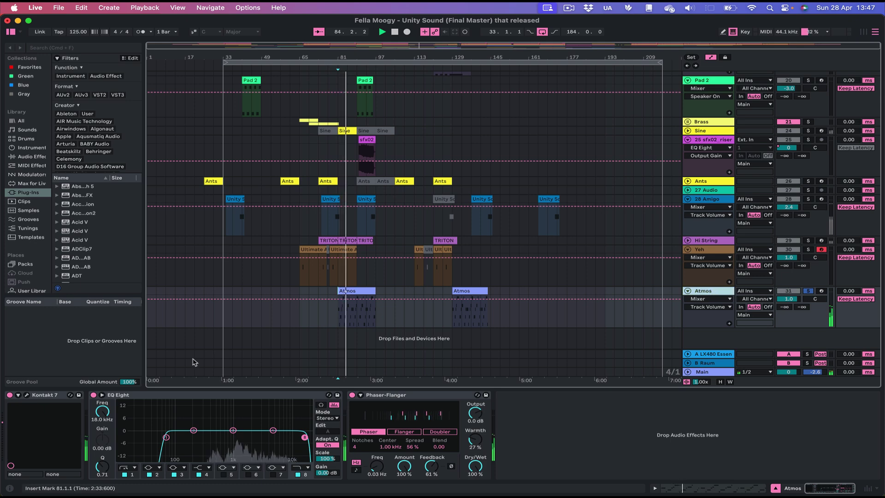
# View the Chimes instrument in the Kontakt 7 of Atmos and the first Atmos clip's notes, returning to the device chain.
pyautogui.click(26, 395)
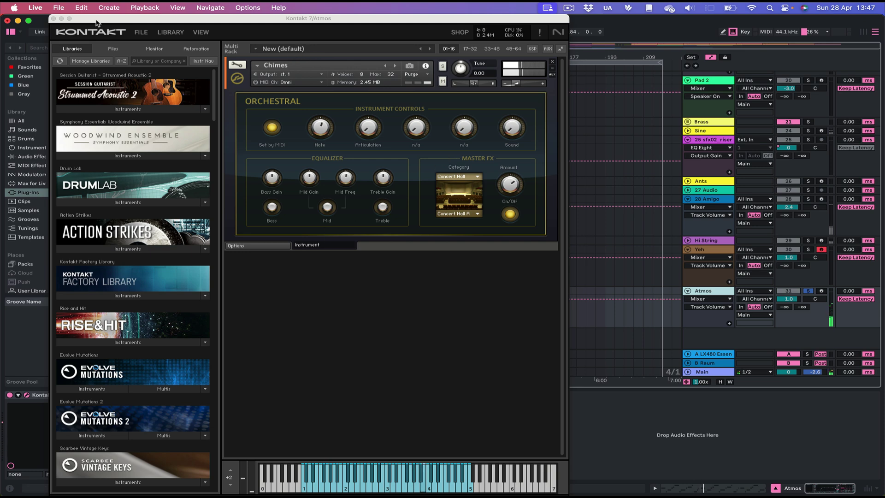
pyautogui.click(54, 19)
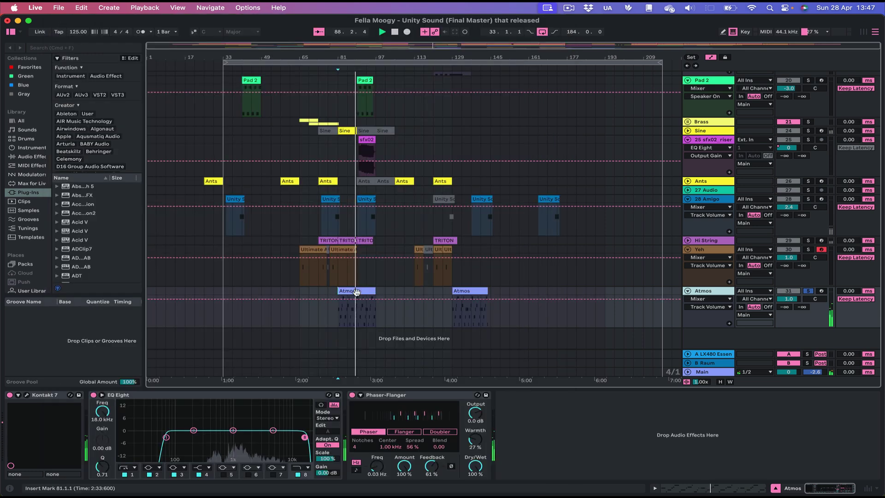
pyautogui.click(357, 265)
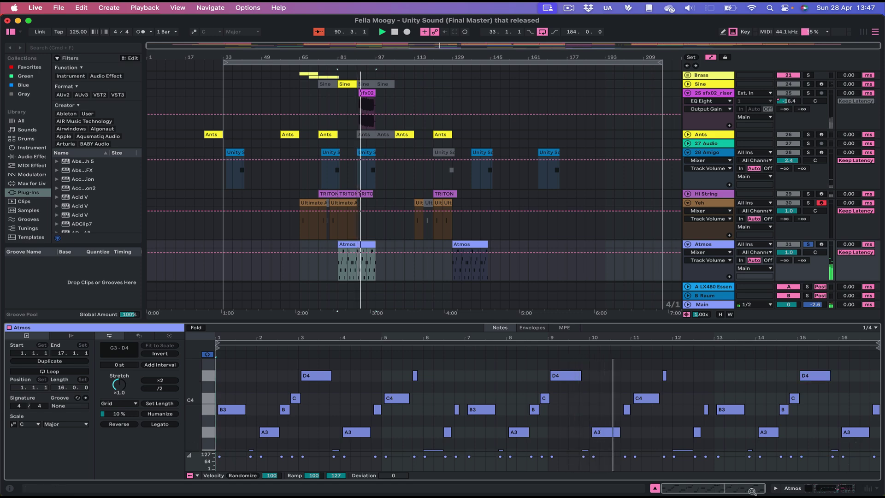
pyautogui.click(807, 489)
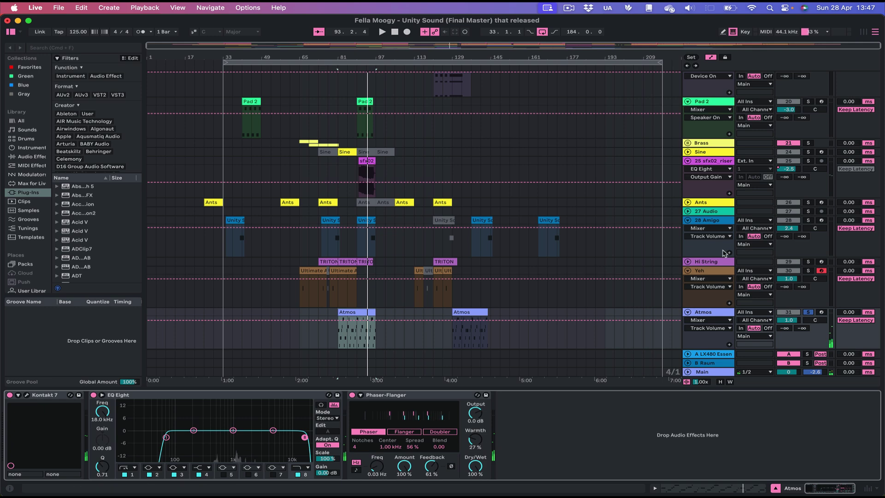
# Expand the Brass group, select Brass Riff 1 and play the soloed group from about bar 65.
pyautogui.scroll(-1, 723, 252)
pyautogui.scroll(4, 724, 253)
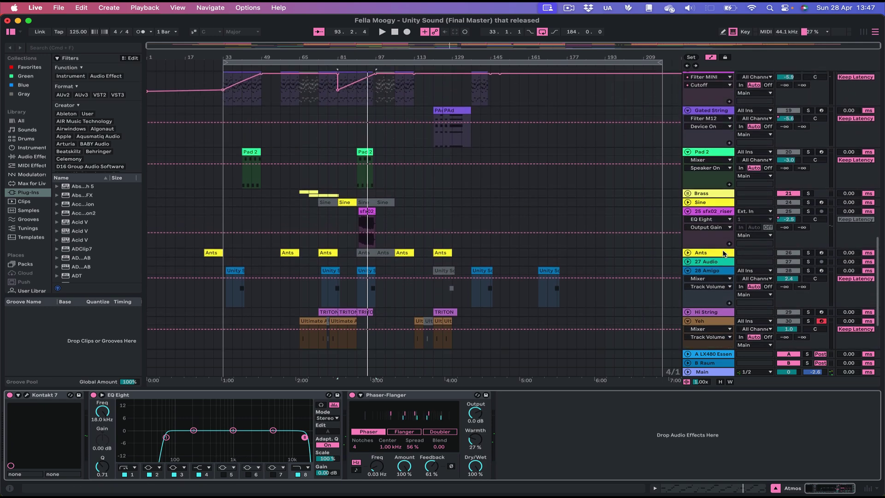
pyautogui.scroll(1, 723, 253)
pyautogui.click(712, 204)
pyautogui.click(689, 204)
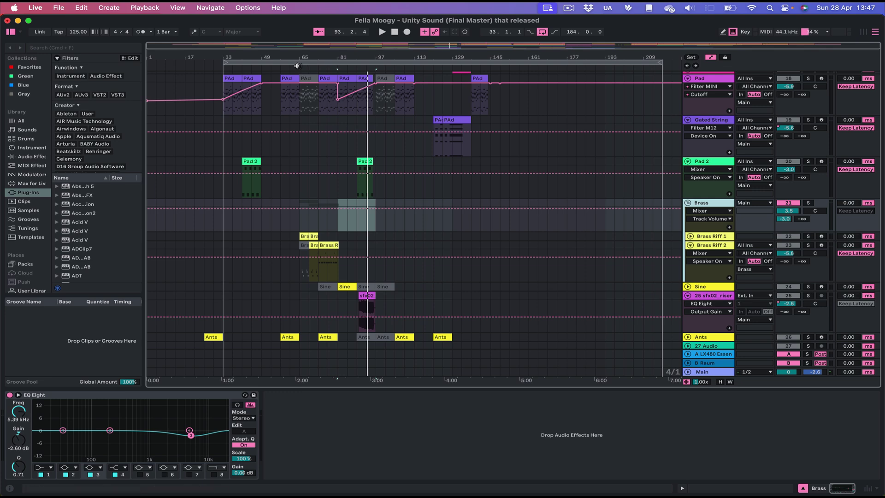
pyautogui.click(716, 237)
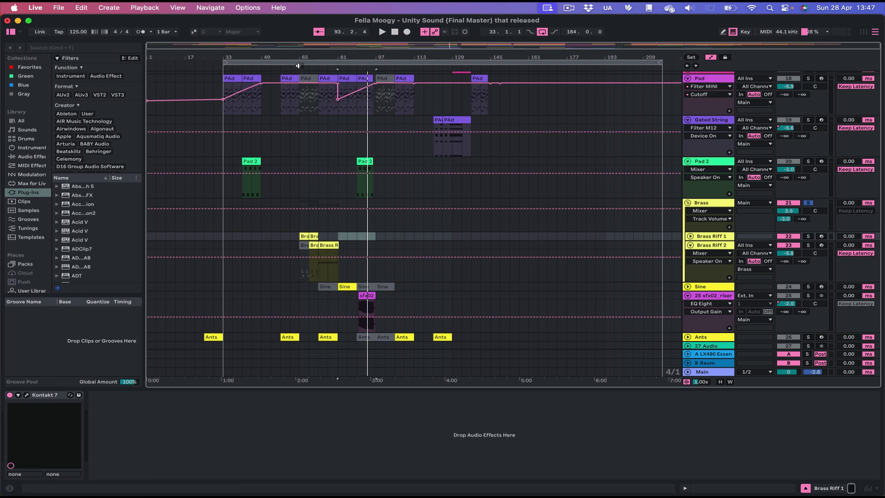
pyautogui.click(298, 65)
# Unfold the Brass Riff 1 track and view Session Horns in its Kontakt 7 instrument, hiding the plug-in window after viewing.
pyautogui.click(690, 236)
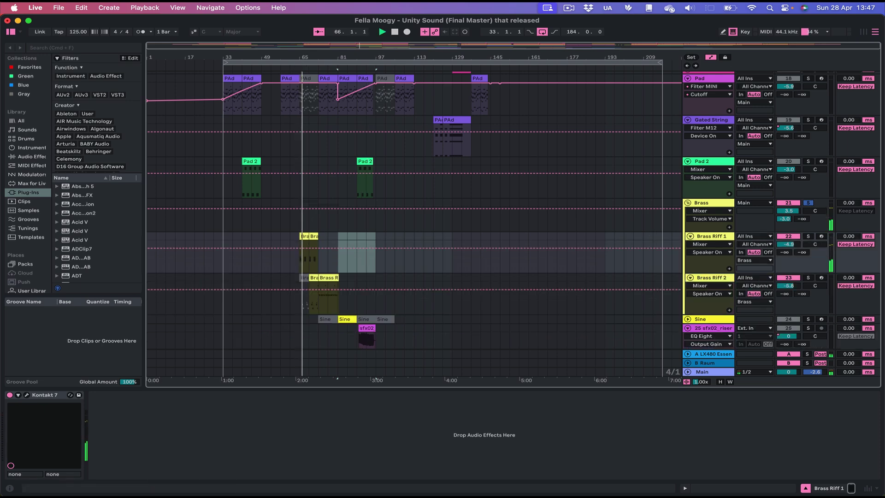
pyautogui.click(690, 236)
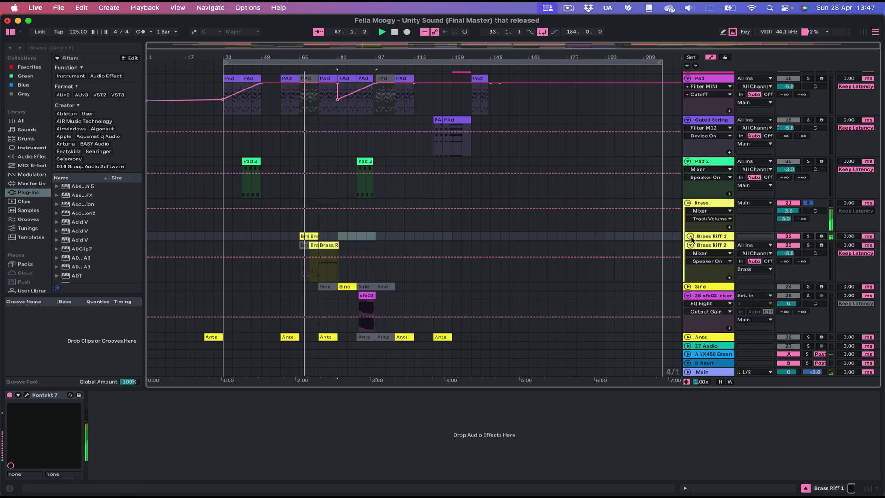
pyautogui.click(690, 236)
pyautogui.click(33, 399)
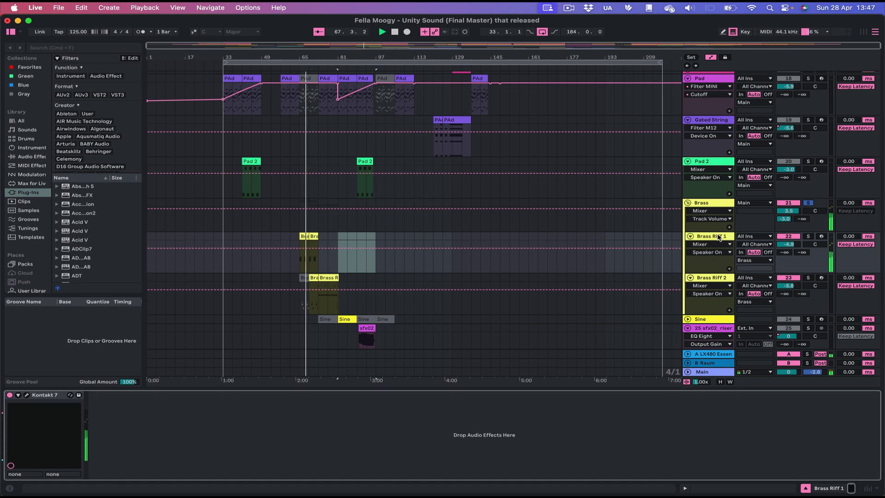
pyautogui.click(27, 395)
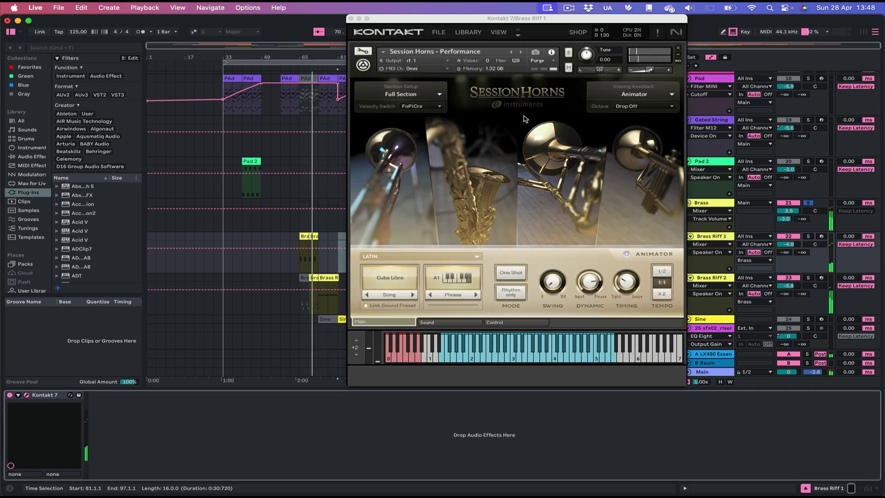
pyautogui.press('super+alt+p')
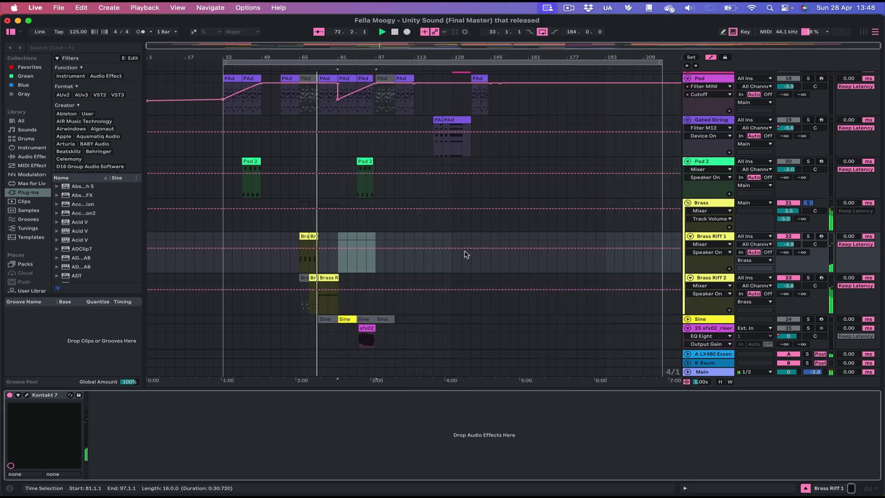
# Inspect the Brass Riff 2 clips up close and view the Session Horns settings in that track's Kontakt 7, closing the window after viewing.
pyautogui.press('+')
pyautogui.press('+')
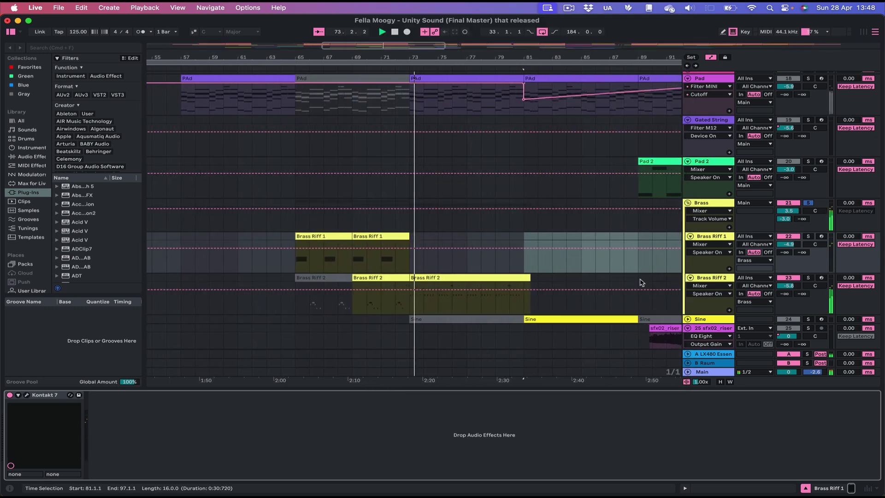
pyautogui.click(722, 279)
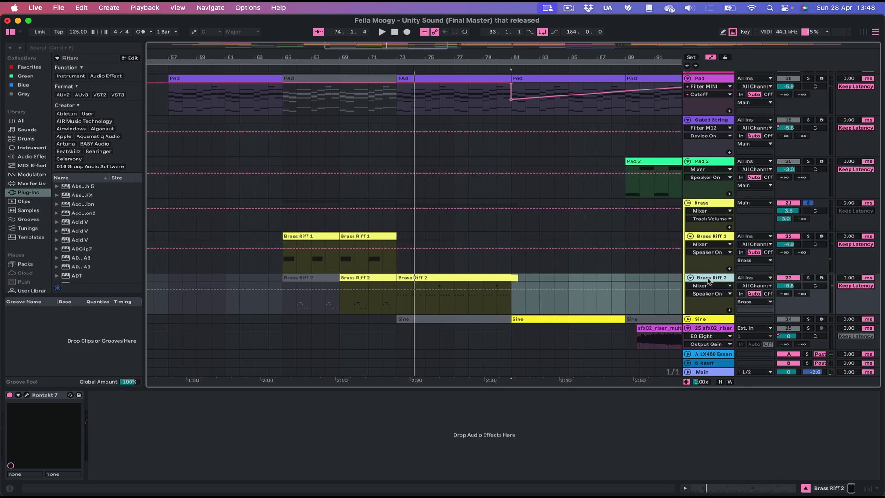
pyautogui.click(29, 398)
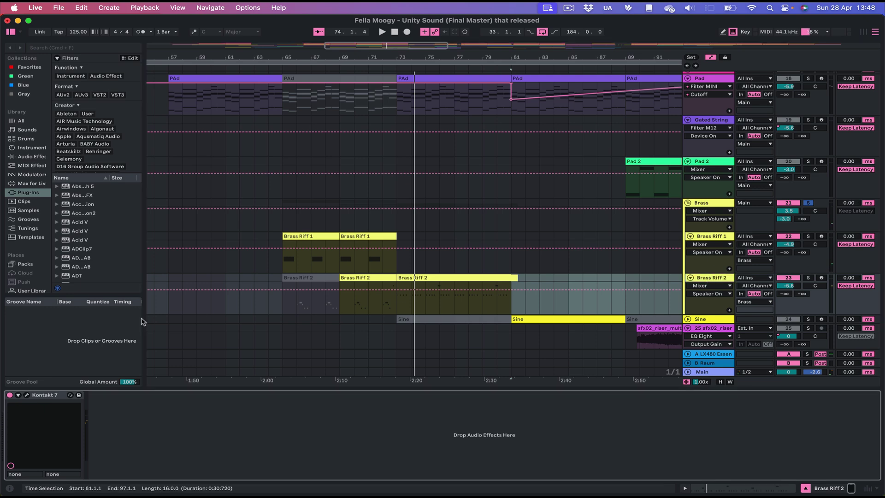
pyautogui.click(26, 395)
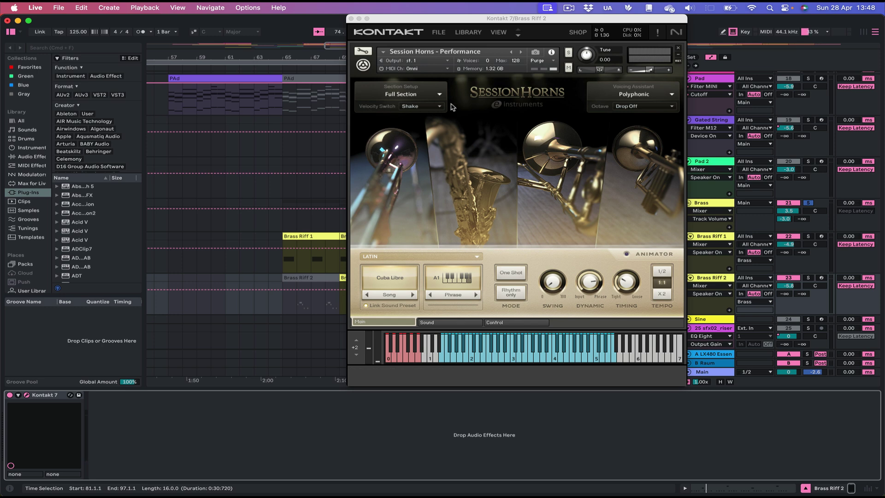
pyautogui.click(351, 18)
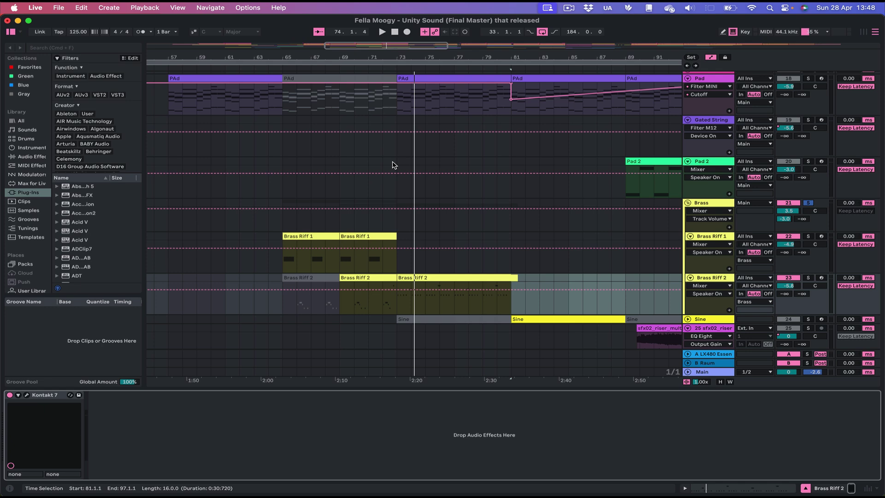
# Clear the Brass solo and play the brass riffs within the full mix from about bar 64.
pyautogui.scroll(2, 393, 165)
pyautogui.hscroll(1, 393, 165)
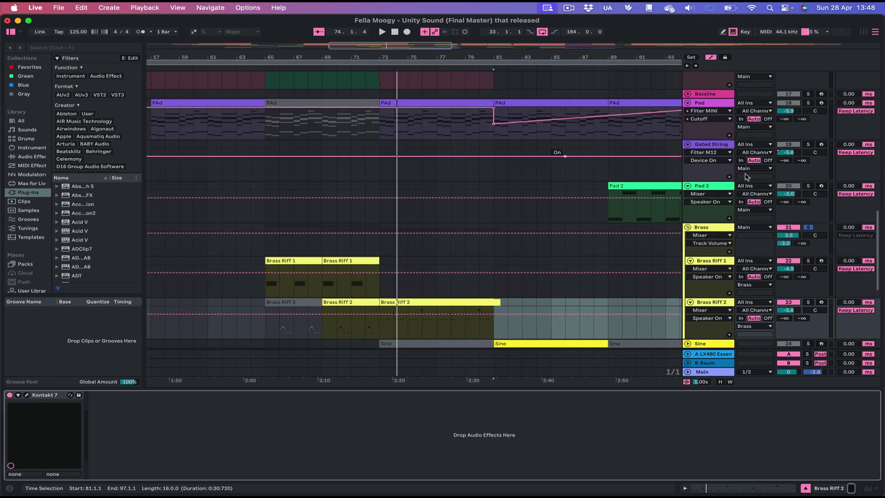
pyautogui.click(808, 228)
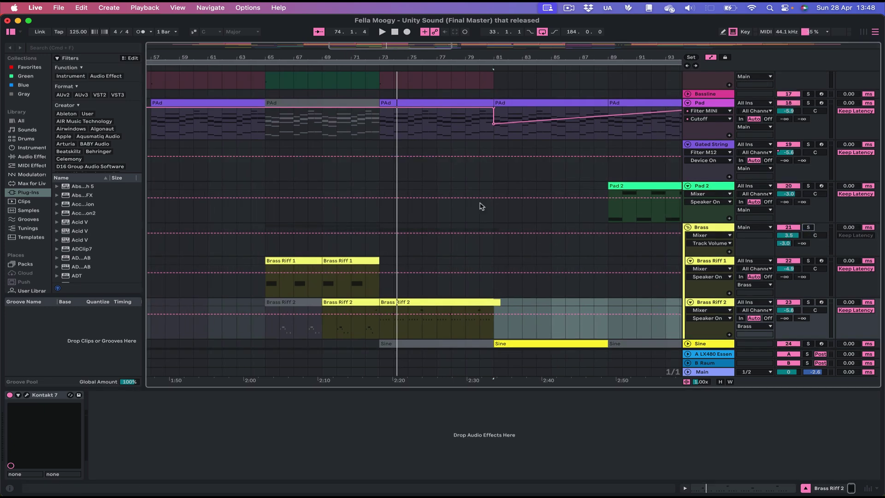
pyautogui.click(246, 66)
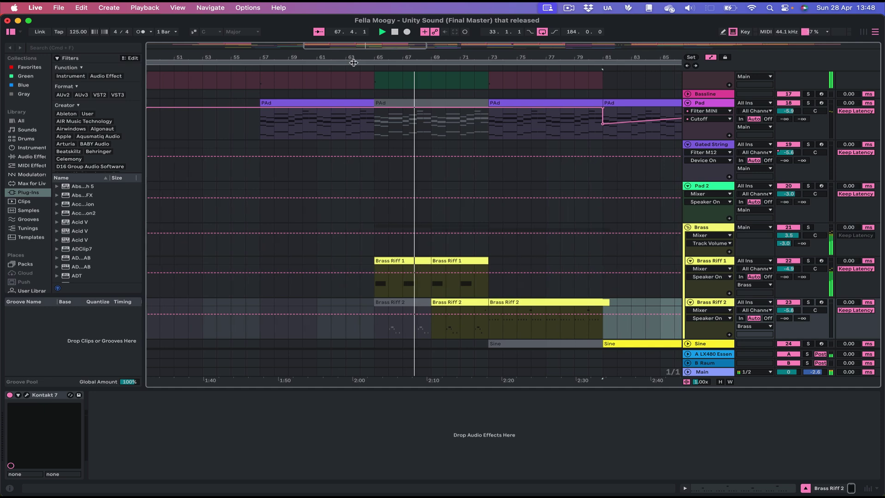
pyautogui.press('w')
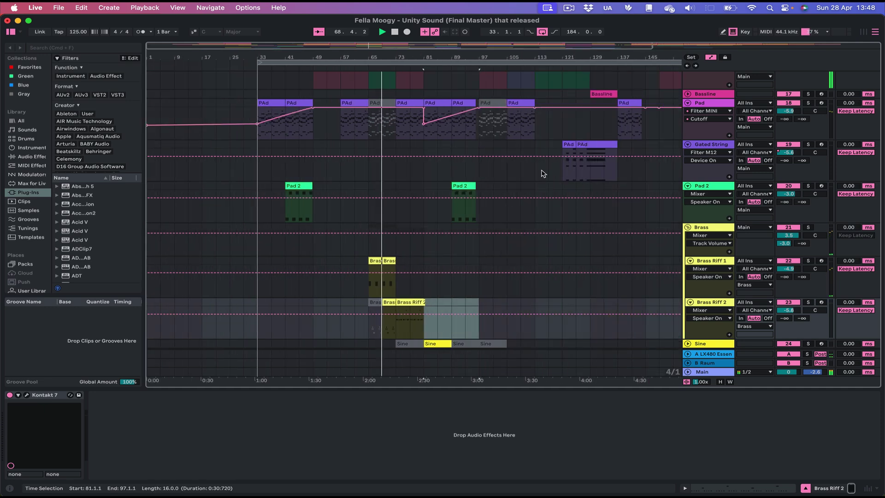
pyautogui.scroll(-5, 542, 173)
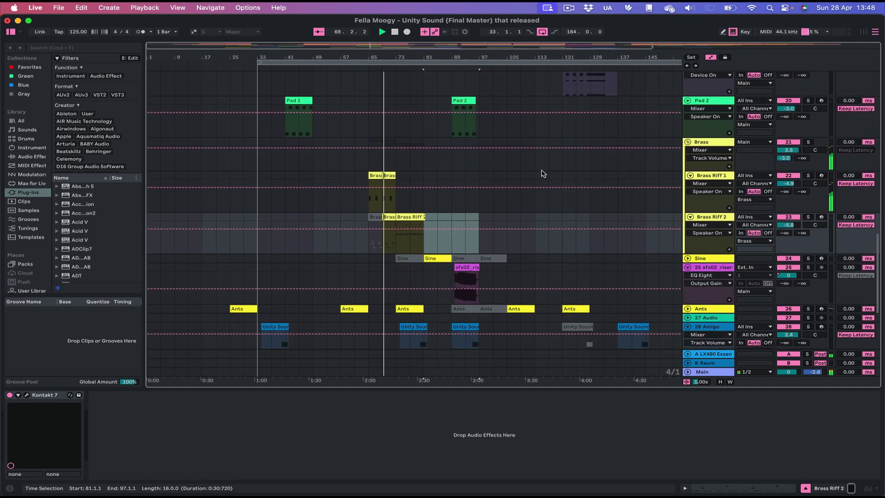
# Unfold the Sine track and the Ants track, leaving Ants selected with its devices showing.
pyautogui.click(688, 259)
pyautogui.click(707, 260)
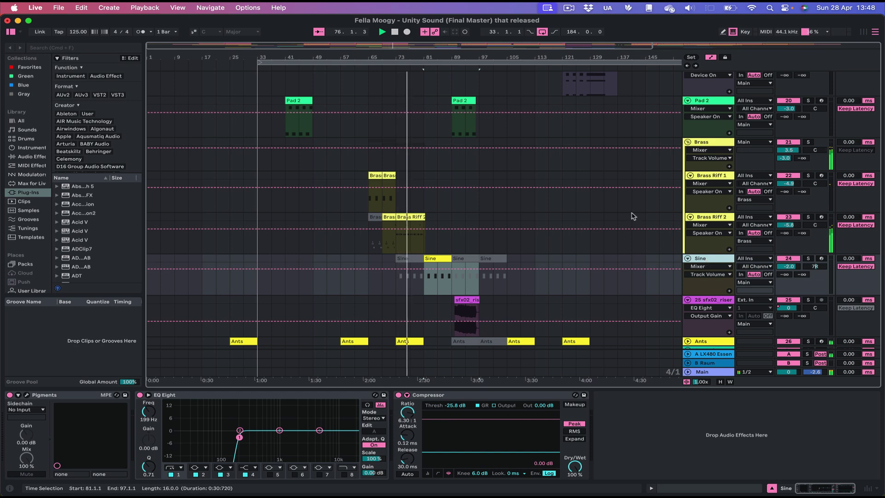
pyautogui.scroll(-5, 633, 216)
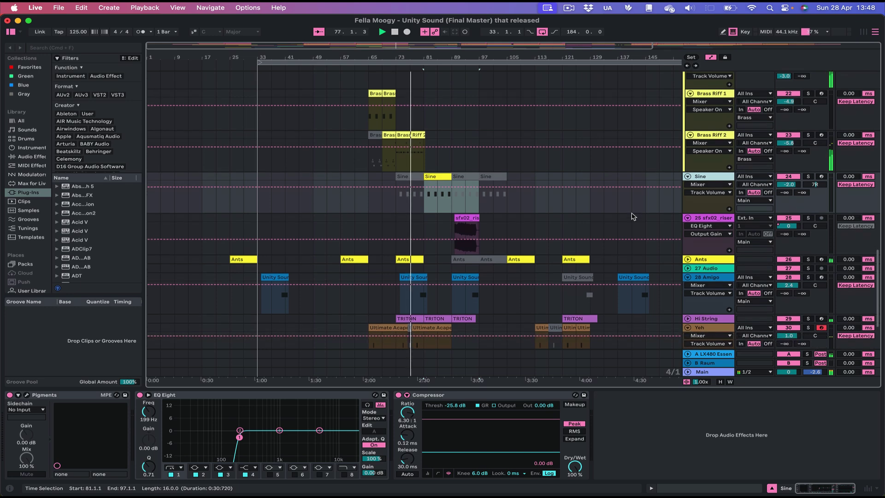
pyautogui.scroll(-2, 633, 216)
pyautogui.click(706, 240)
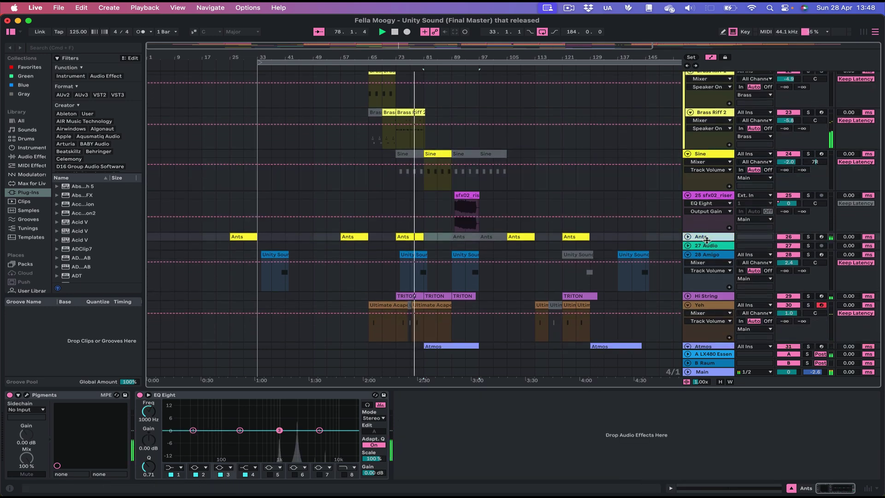
pyautogui.press('Right')
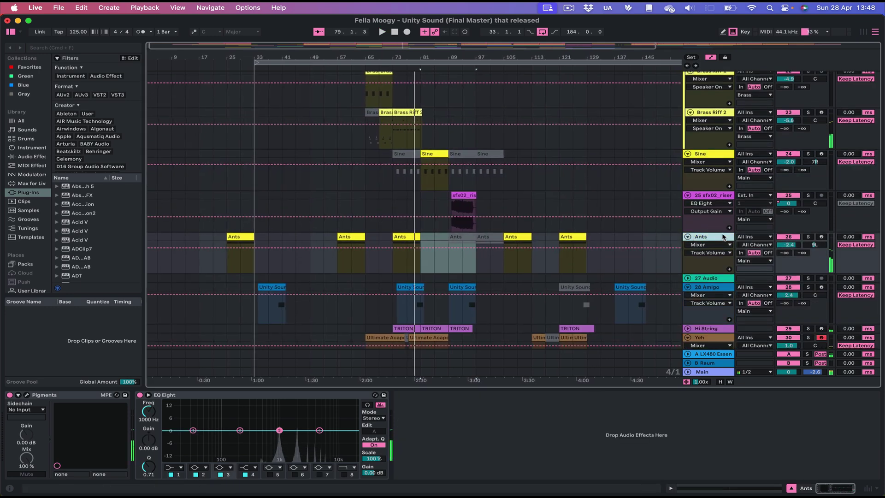
# Solo the Ants track and play it from bar 73.
pyautogui.click(808, 237)
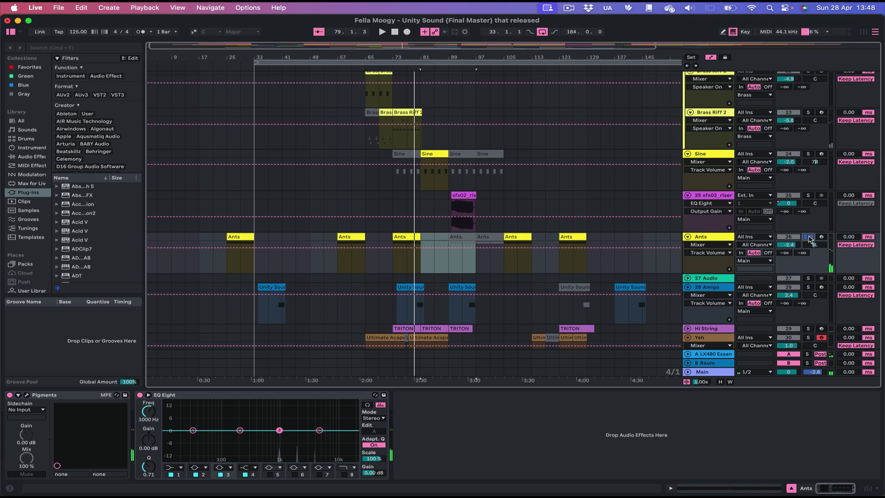
pyautogui.click(389, 263)
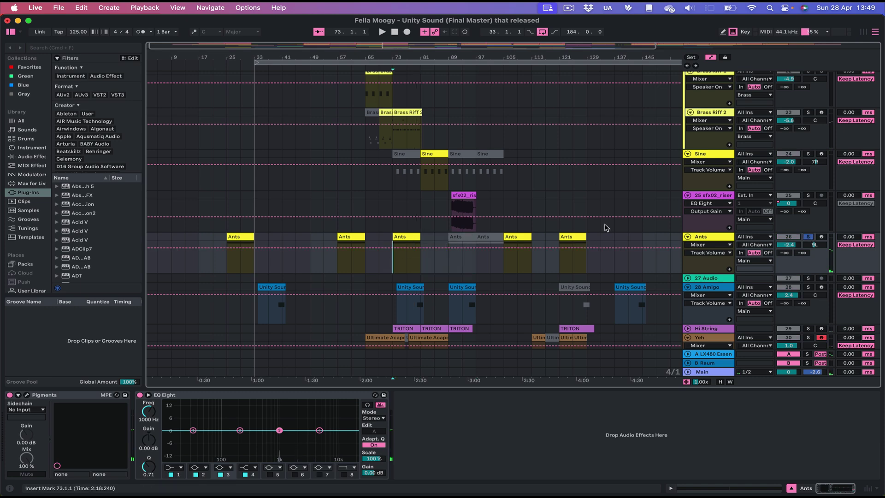
pyautogui.press('space')
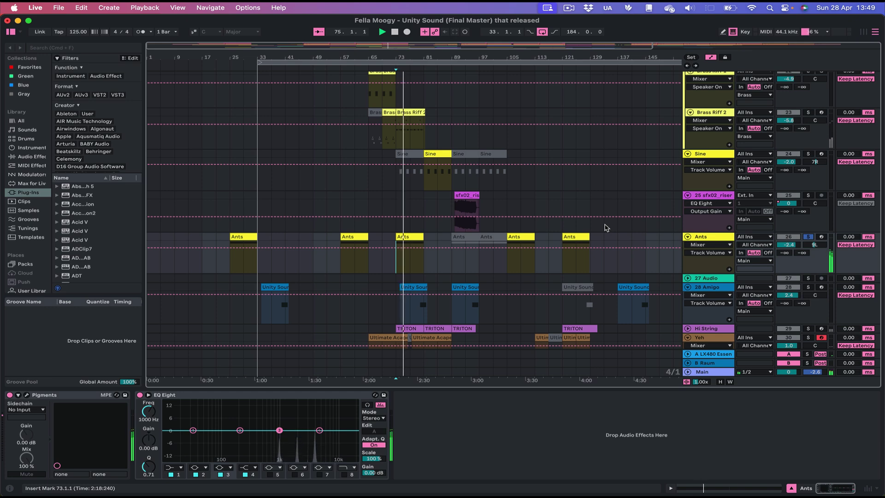
# View the Ants Chords preset in the Ants track's Pigments instrument, closing the window and stopping playback after viewing.
pyautogui.click(715, 234)
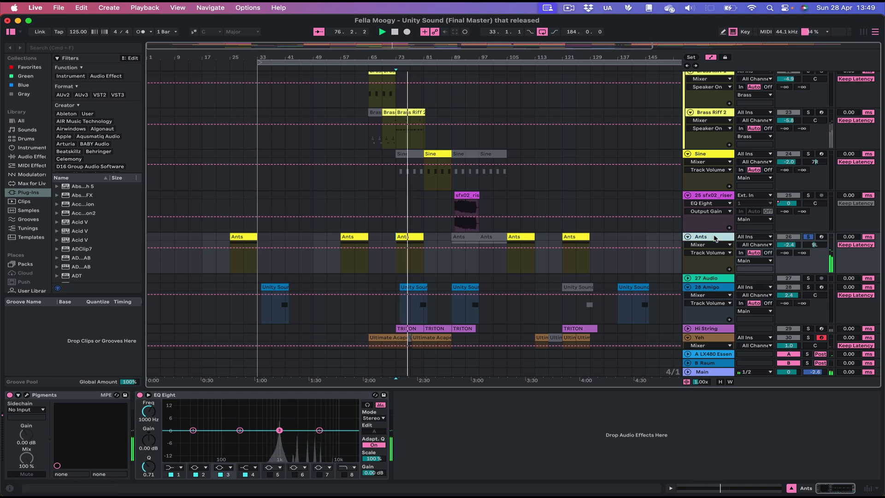
pyautogui.click(26, 396)
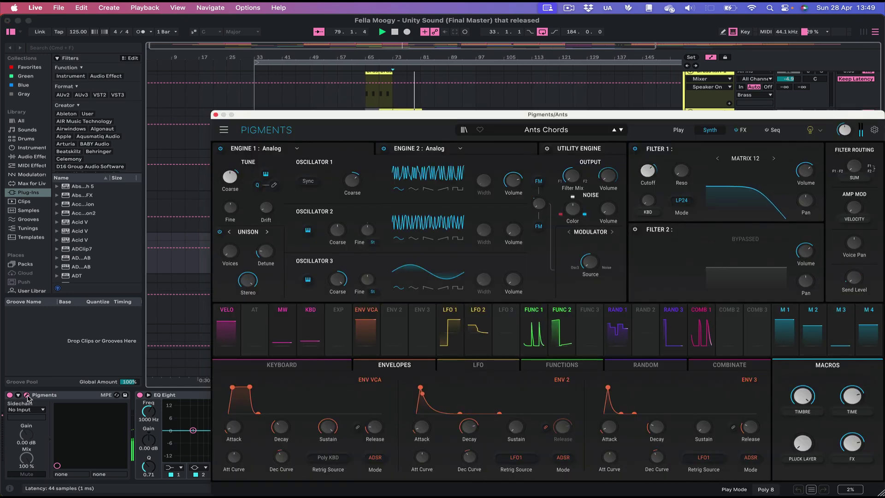
pyautogui.click(215, 115)
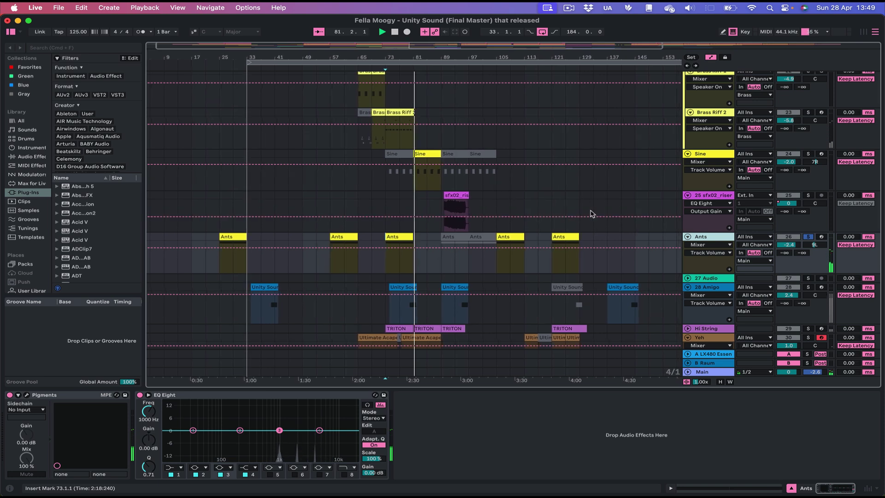
pyautogui.press('space')
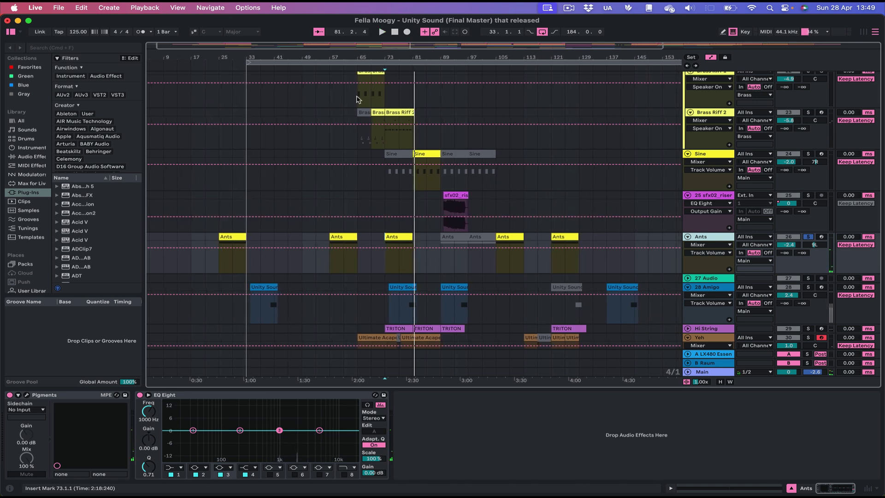
# Clear the Ants solo and play the full mix from about bar 25 while looking over the drum, bass and pad tracks.
pyautogui.click(215, 66)
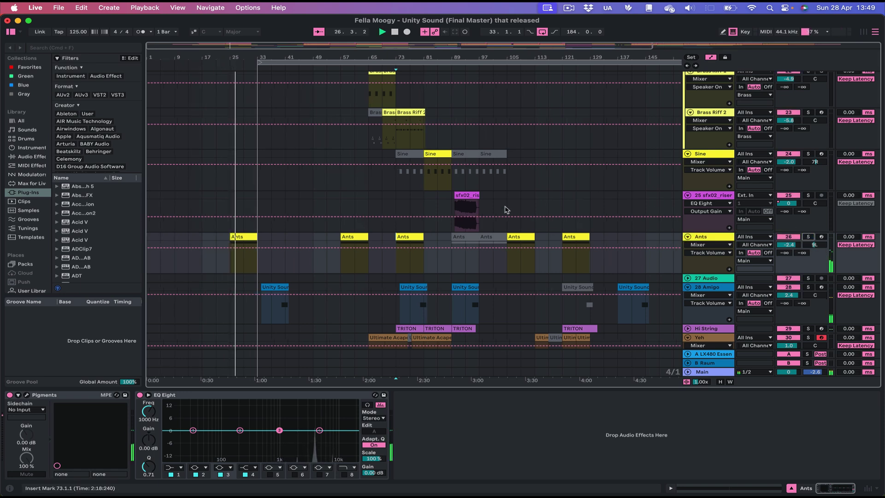
pyautogui.scroll(10, 506, 209)
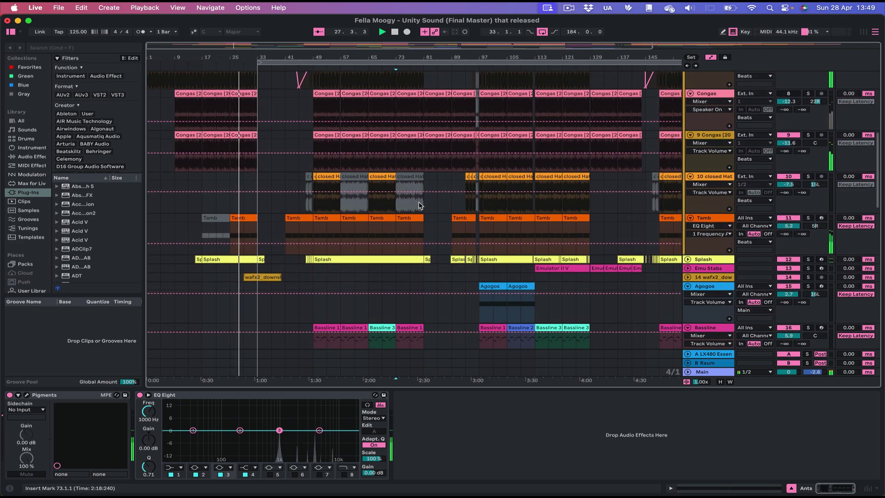
pyautogui.scroll(7, 419, 202)
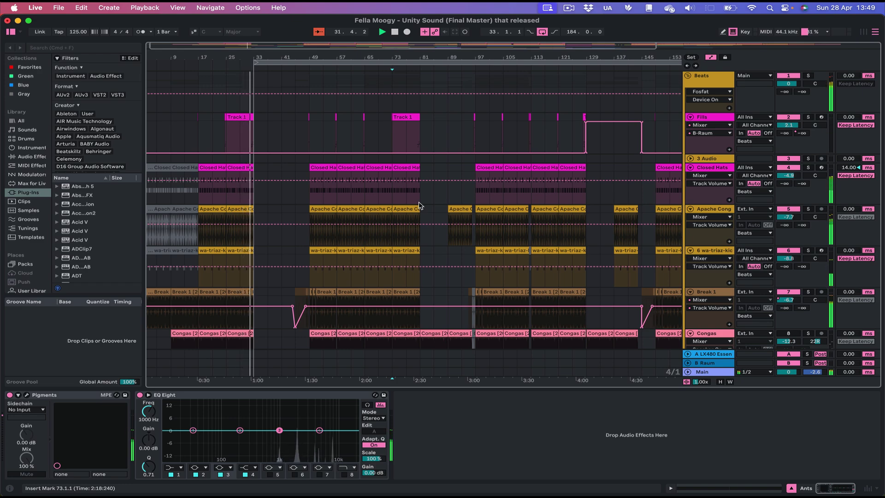
pyautogui.scroll(-10, 347, 296)
pyautogui.scroll(-10, 346, 297)
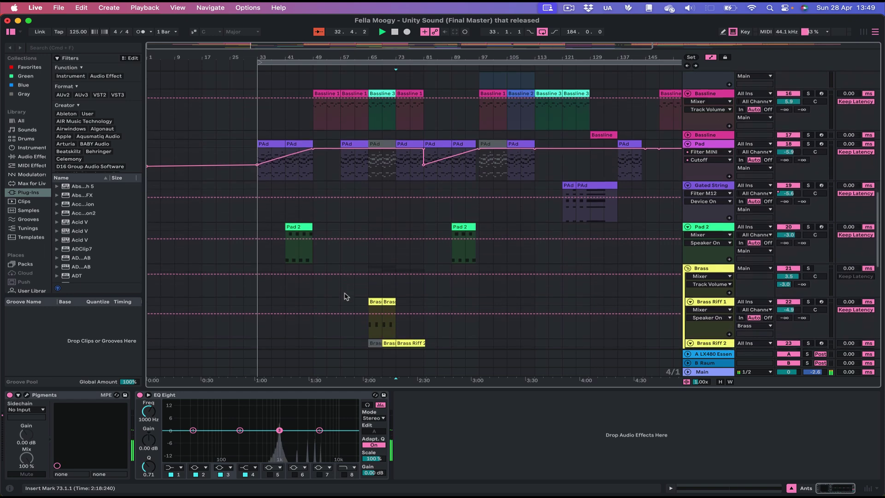
pyautogui.scroll(12, 347, 296)
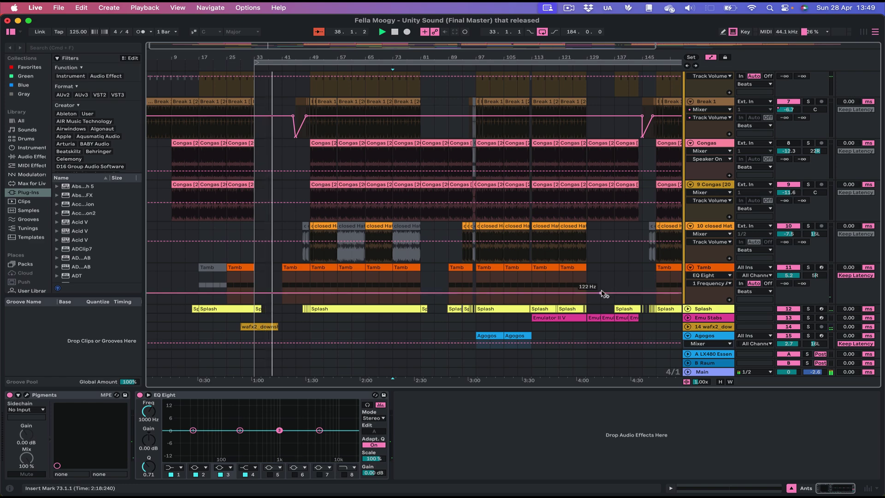
# Select the Emu Stabs track and unfold it to show its clips.
pyautogui.scroll(-5, 599, 294)
pyautogui.hscroll(5, 599, 293)
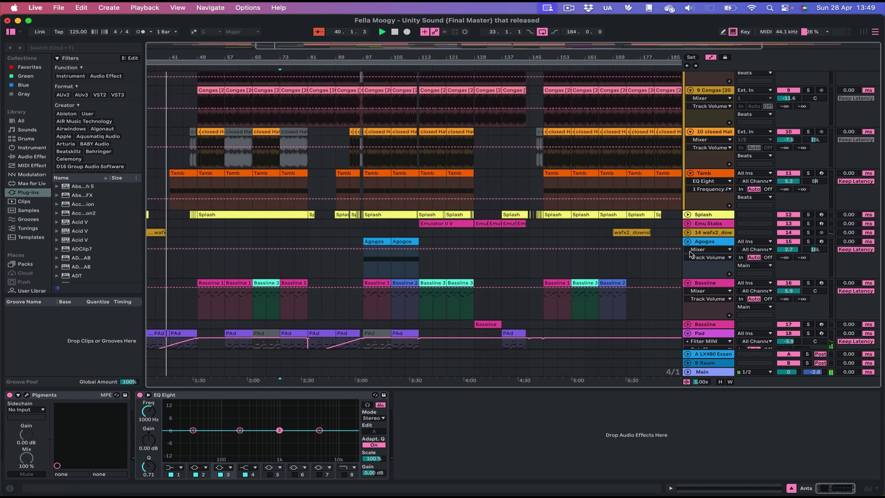
pyautogui.click(707, 225)
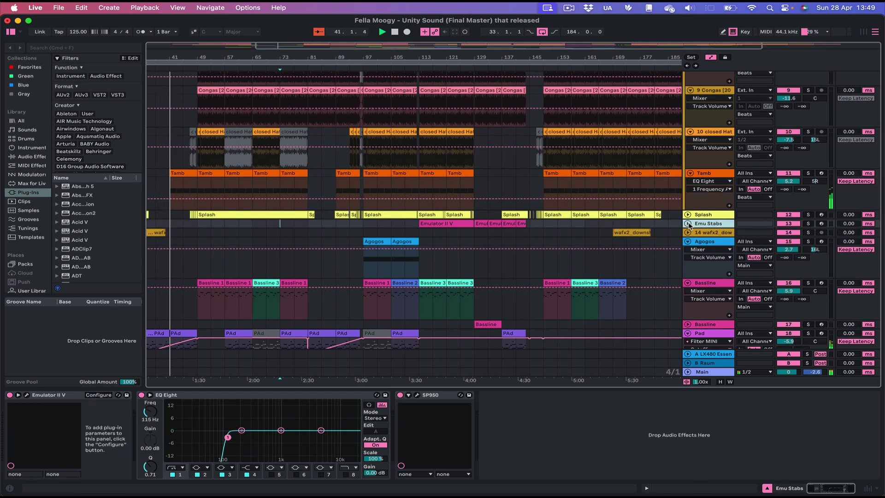
pyautogui.press('u')
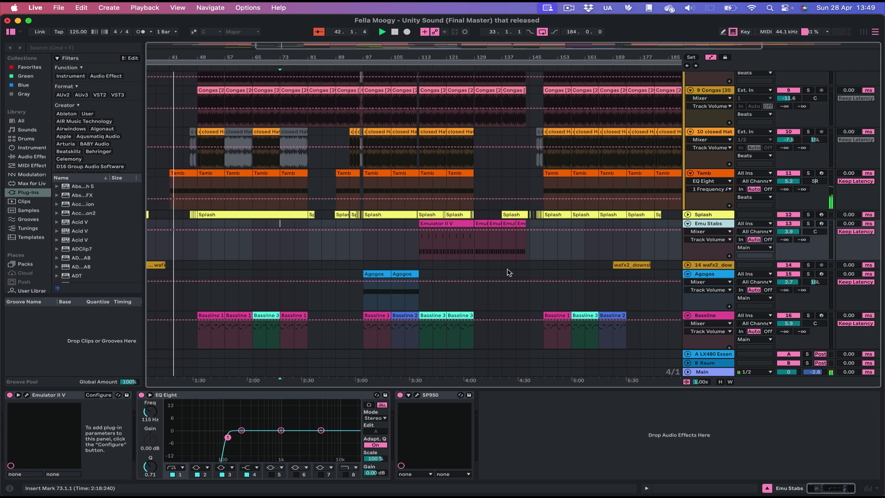
# Play Emu Stabs soloed from bar 113 and view its Emulator II V instrument, closing the window after viewing.
pyautogui.click(420, 252)
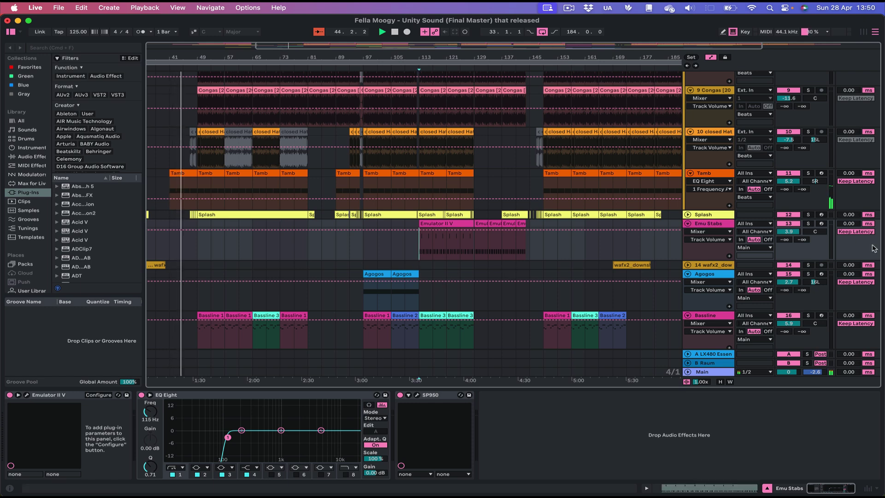
pyautogui.press('s')
pyautogui.press('space')
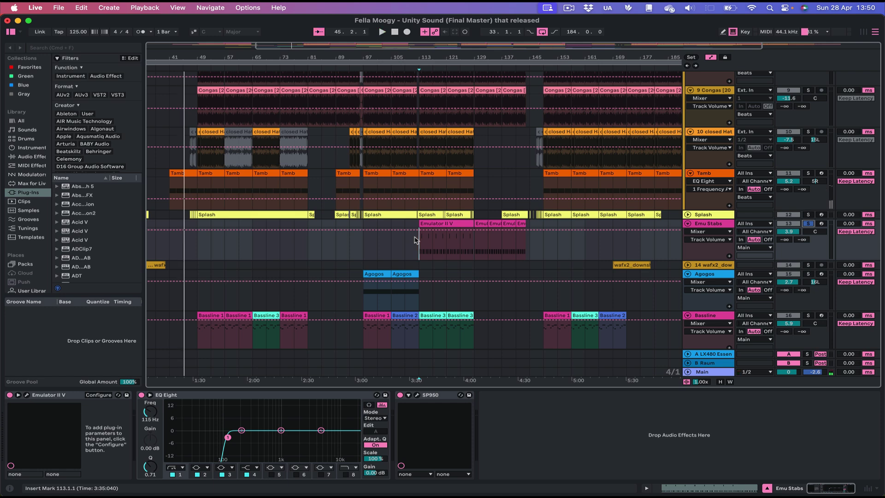
pyautogui.press('space')
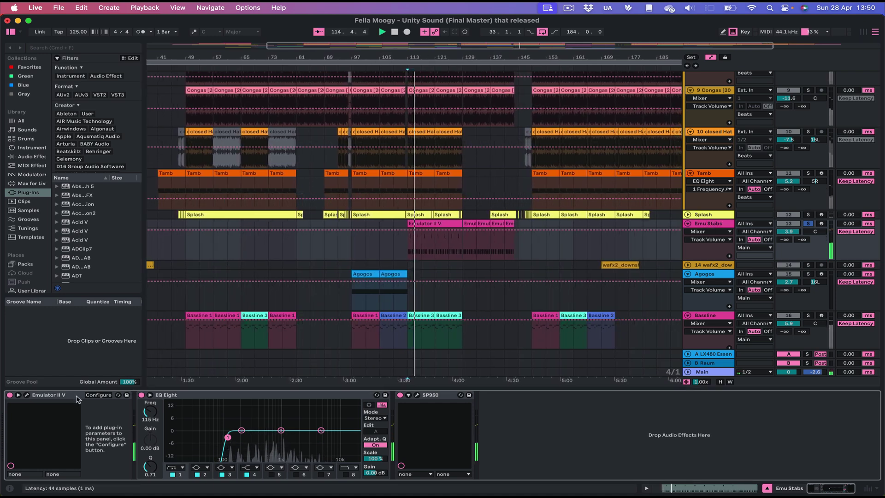
pyautogui.click(27, 395)
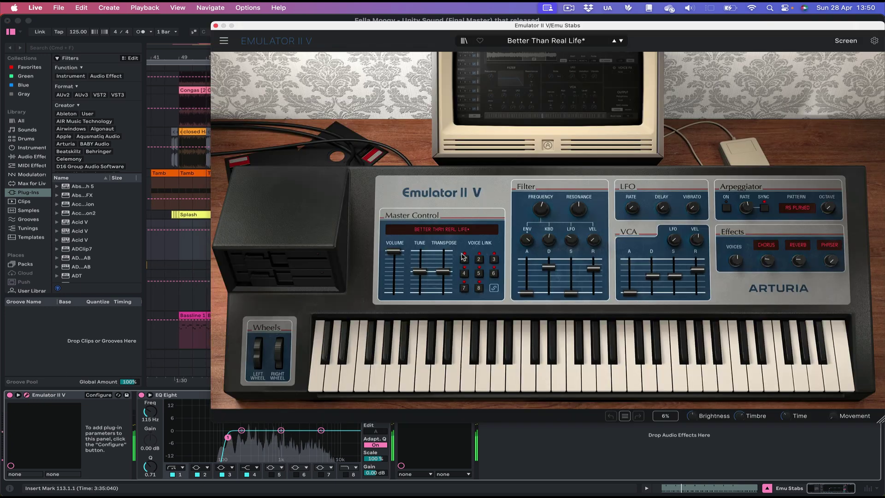
pyautogui.click(215, 25)
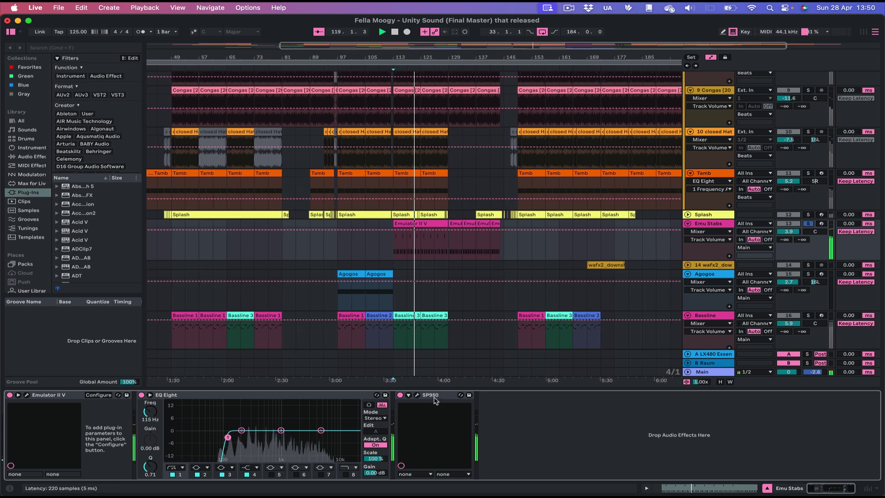
# View the SP950 effect on Emu Stabs, switch it off and on to compare the sound, and close its window.
pyautogui.click(417, 395)
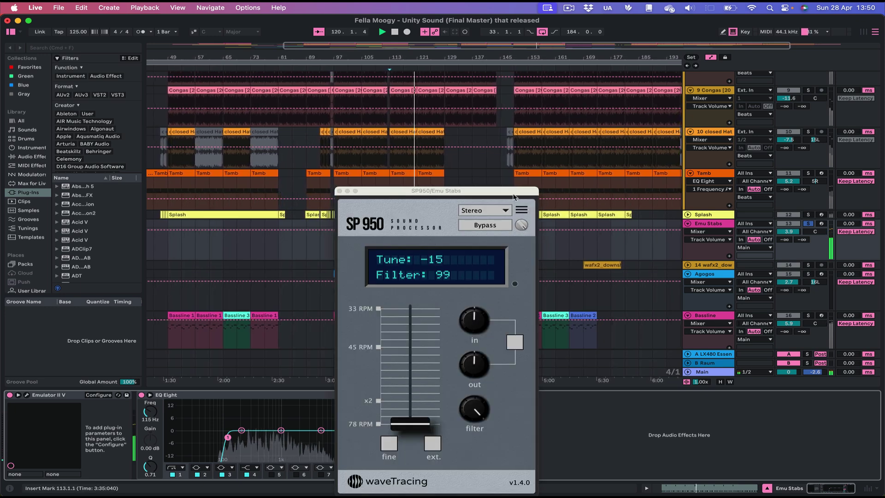
pyautogui.moveTo(512, 191); pyautogui.dragTo(712, 102)
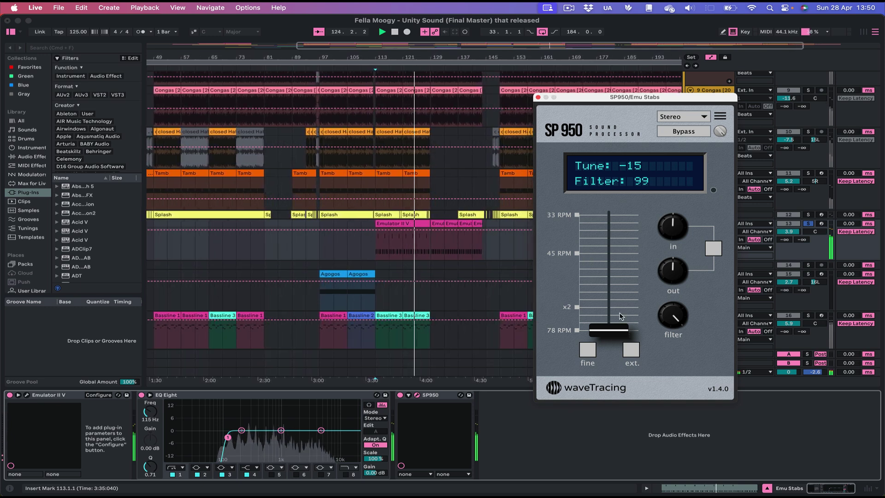
pyautogui.click(400, 395)
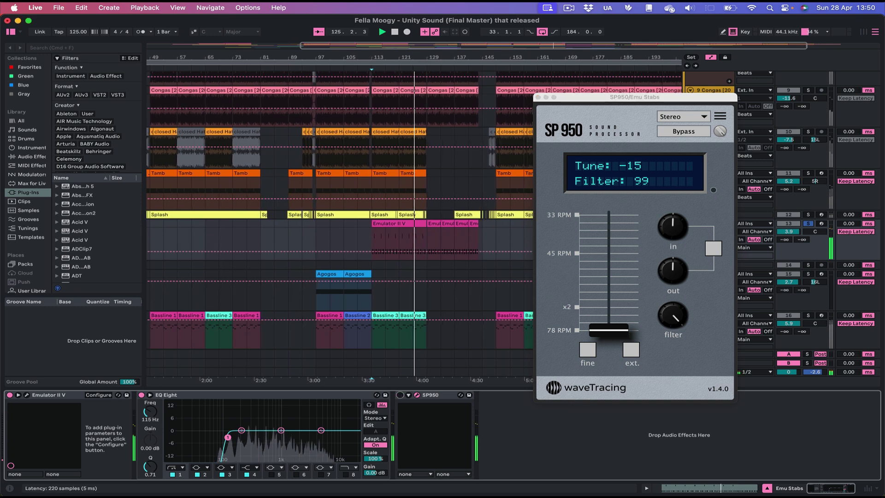
pyautogui.click(400, 395)
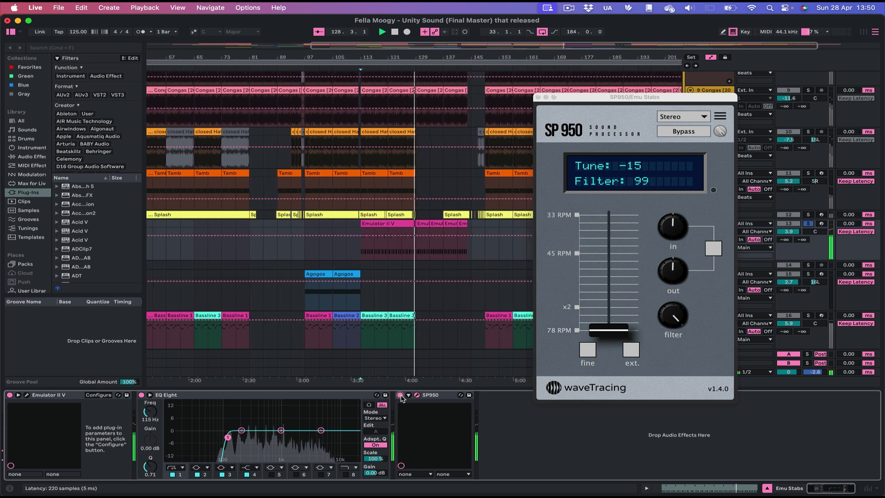
pyautogui.click(538, 97)
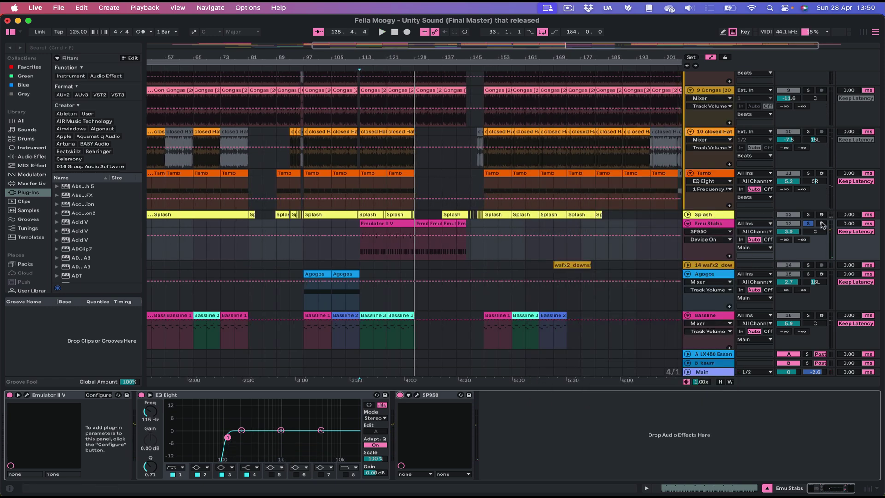
# Clear the solo on the Emu Stabs track.
pyautogui.click(808, 223)
pyautogui.click(377, 255)
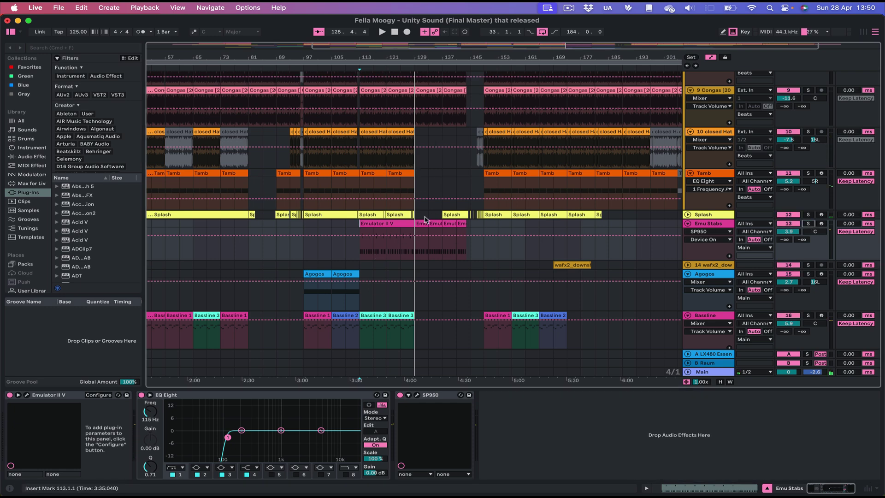
pyautogui.press('-')
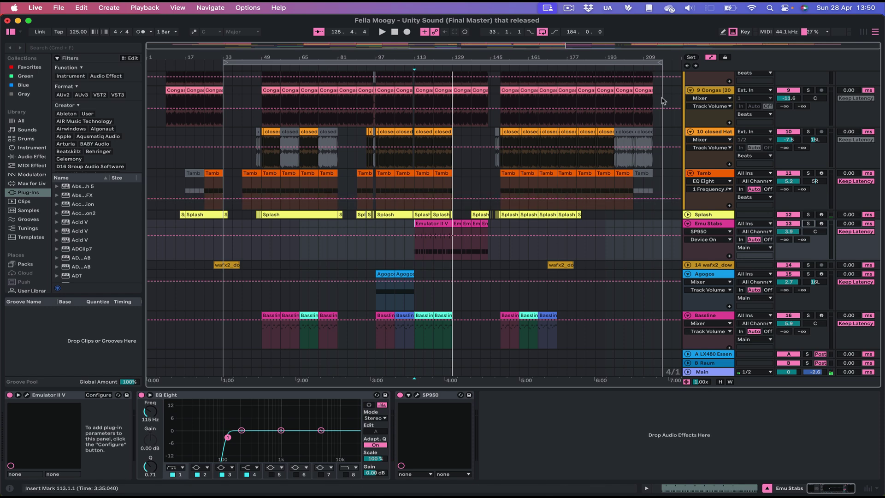
# Play the Agogos track soloed from bar 97 and view Session Percussionist in its Kontakt 7 instrument.
pyautogui.scroll(-2, 429, 232)
pyautogui.scroll(-1, 428, 232)
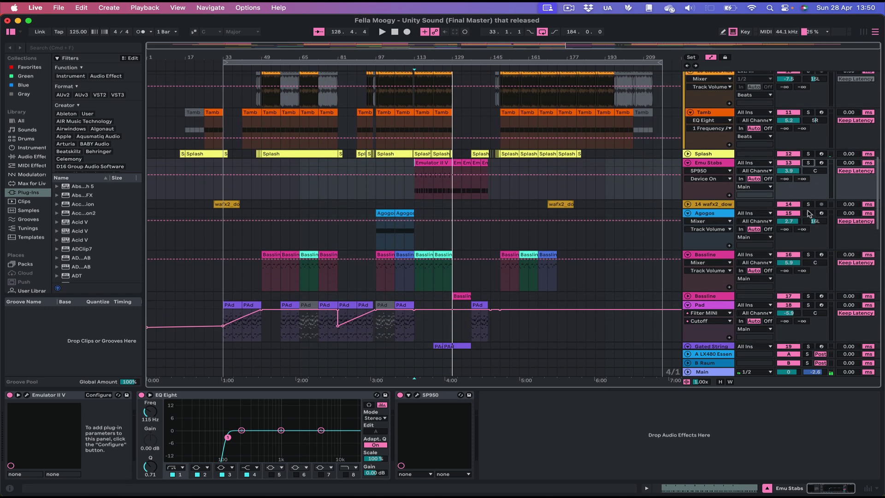
pyautogui.click(808, 213)
pyautogui.click(374, 232)
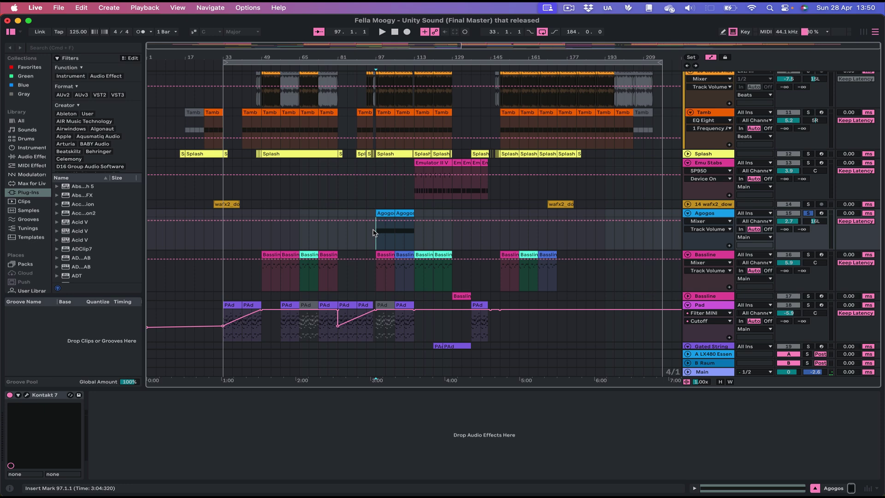
pyautogui.press('space')
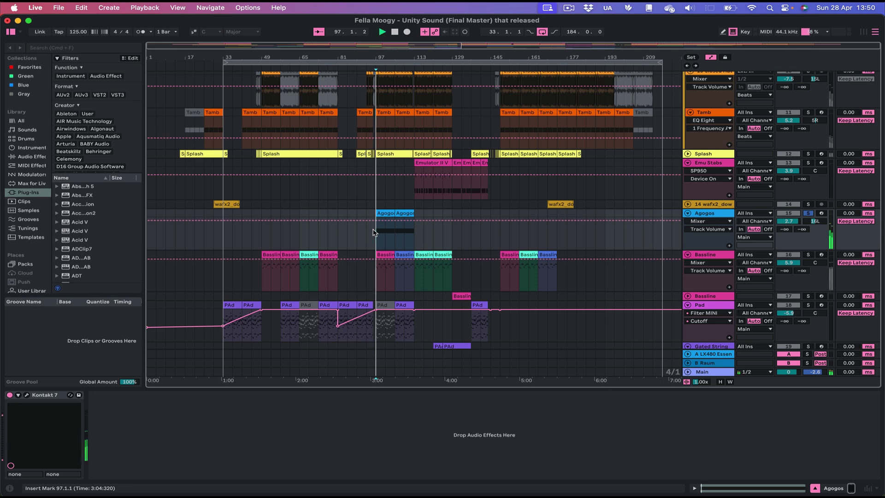
pyautogui.click(26, 395)
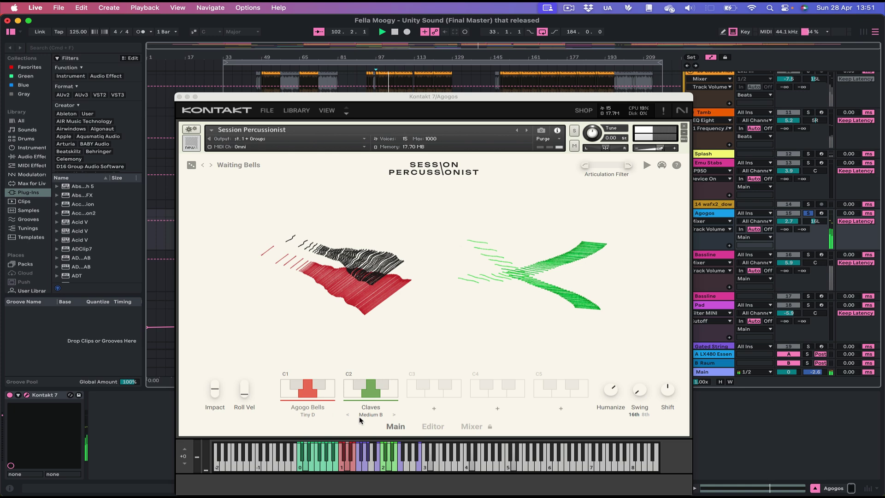
# Close the Kontakt 7 window, clear the Agogos solo and stop playback.
pyautogui.click(181, 97)
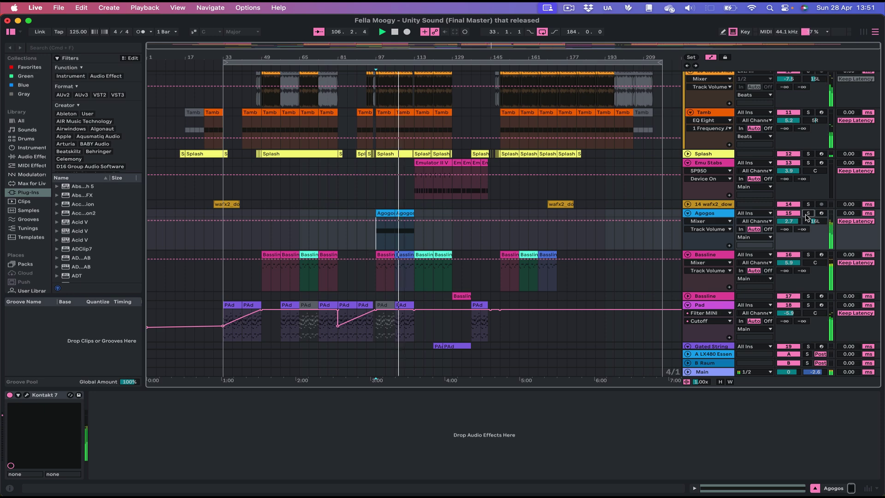
pyautogui.press('space')
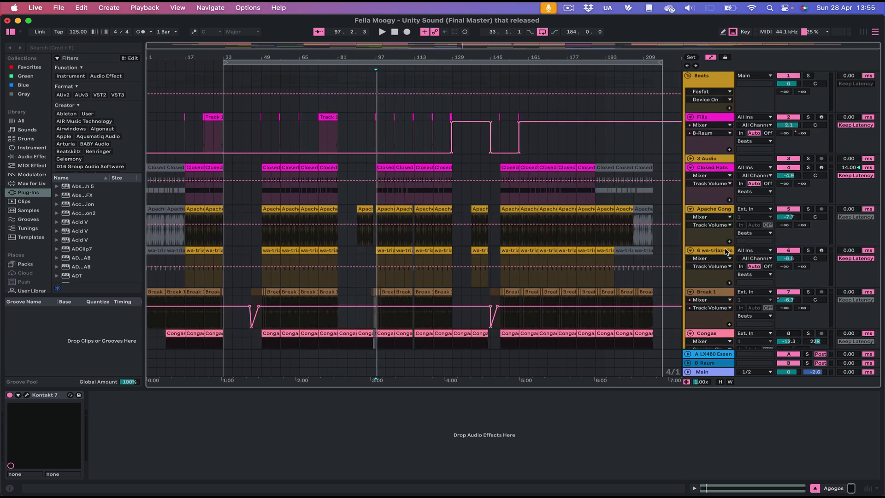
# Solo the 28-Amigo track, show its devices, and view the Amigo sampler holding the RHC_UNITY_SOUND_SHOT sample.
pyautogui.scroll(-10, 725, 252)
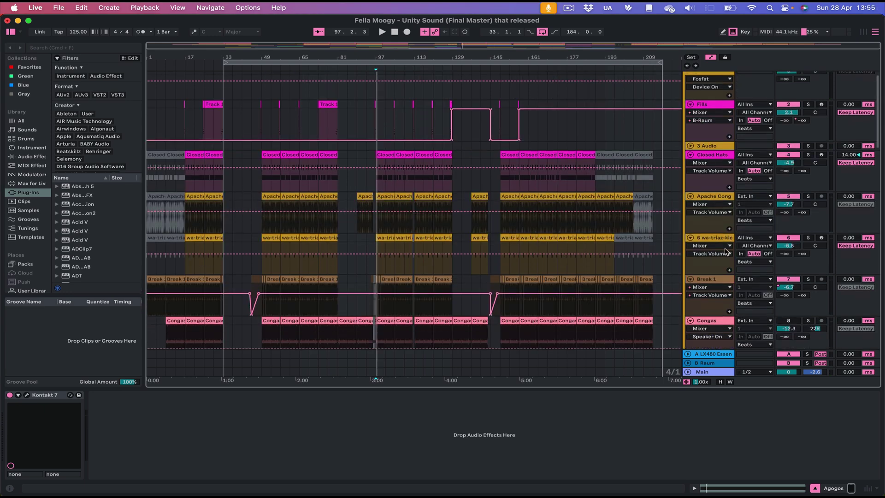
pyautogui.scroll(-10, 726, 251)
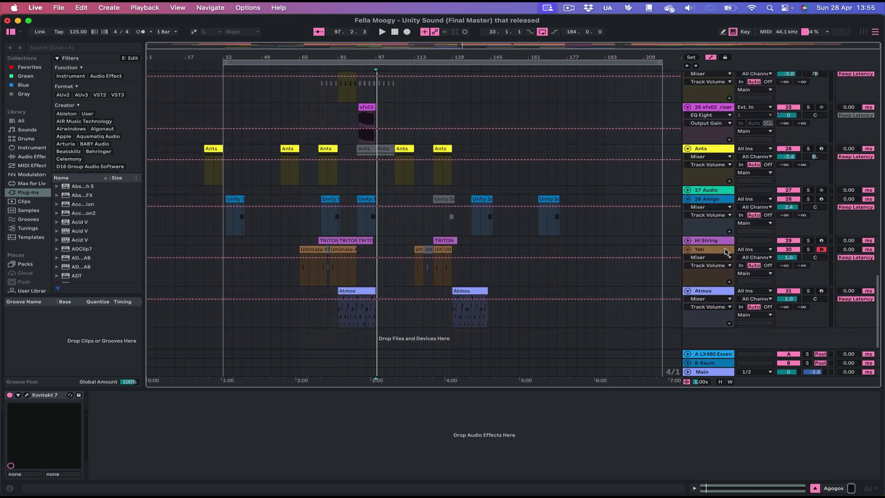
pyautogui.click(809, 199)
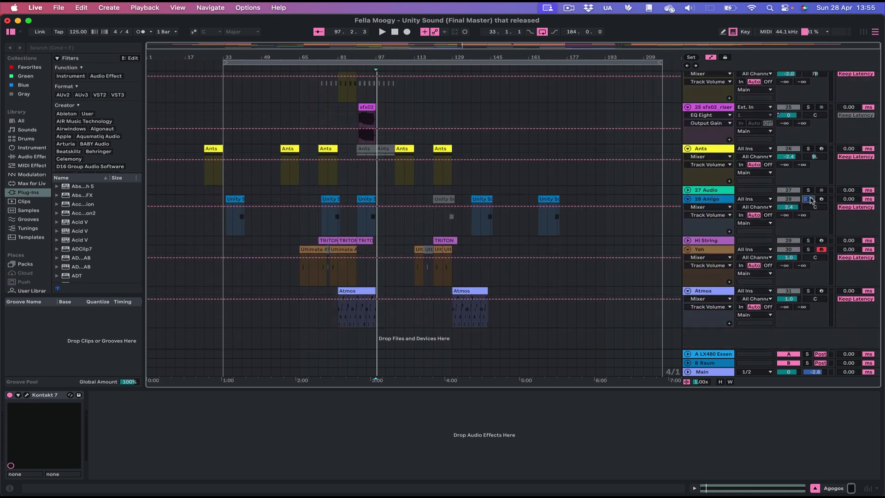
pyautogui.click(722, 203)
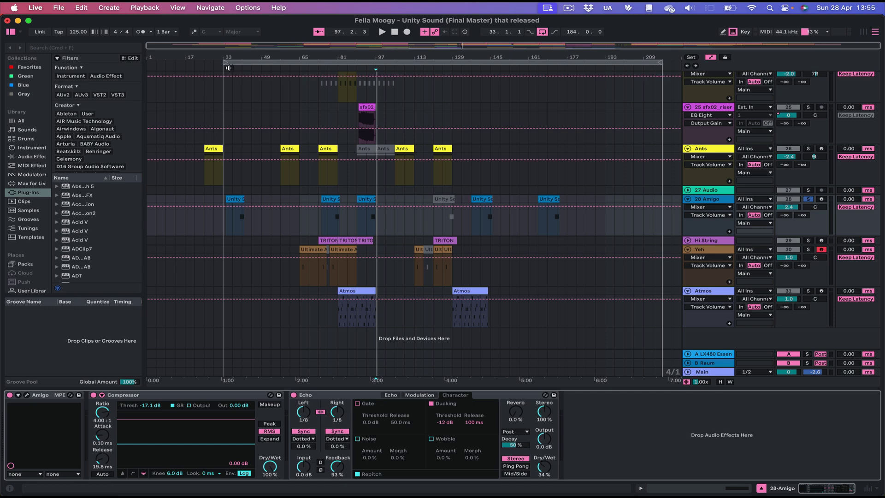
pyautogui.click(700, 197)
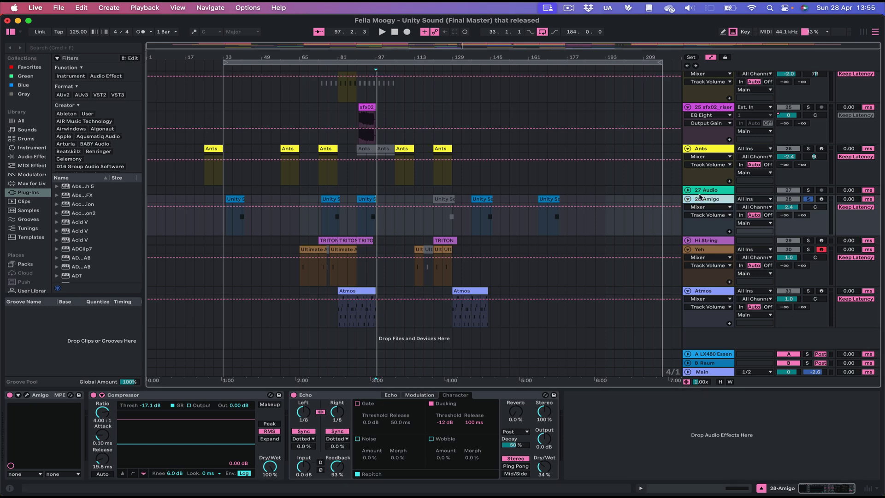
pyautogui.click(26, 395)
pyautogui.moveTo(582, 175); pyautogui.dragTo(679, 117)
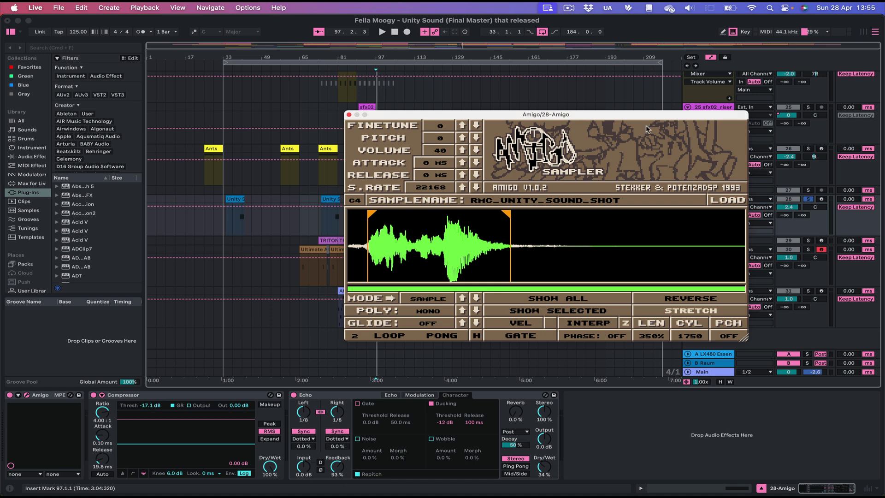
pyautogui.moveTo(555, 119); pyautogui.dragTo(633, 100)
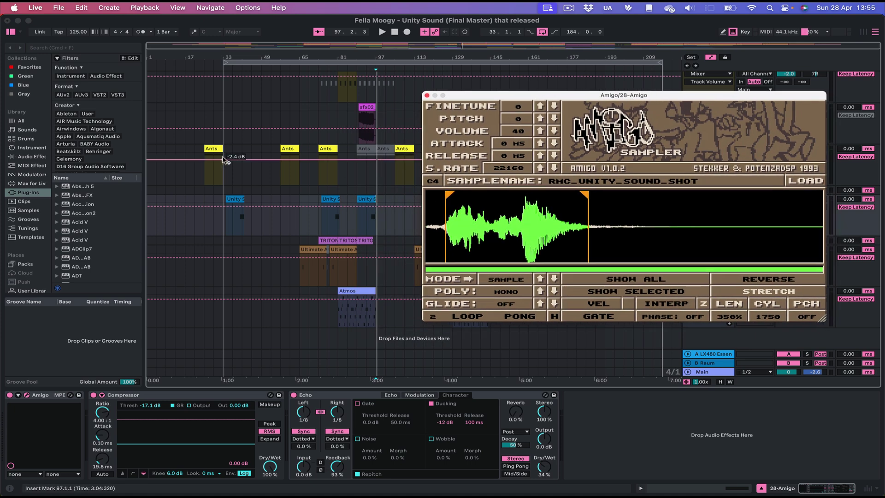
# Set the loop start to 39.4.1 and play the soloed Unity Sound sample with Amigo's Stretch off and on.
pyautogui.moveTo(224, 62)
pyautogui.mouseDown()
pyautogui.moveTo(274, 59)
pyautogui.moveTo(222, 63)
pyautogui.mouseUp()
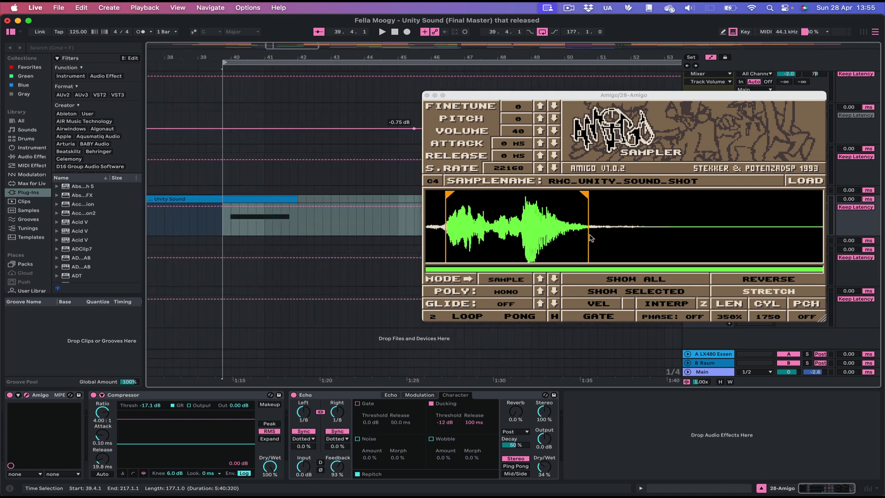
pyautogui.click(780, 302)
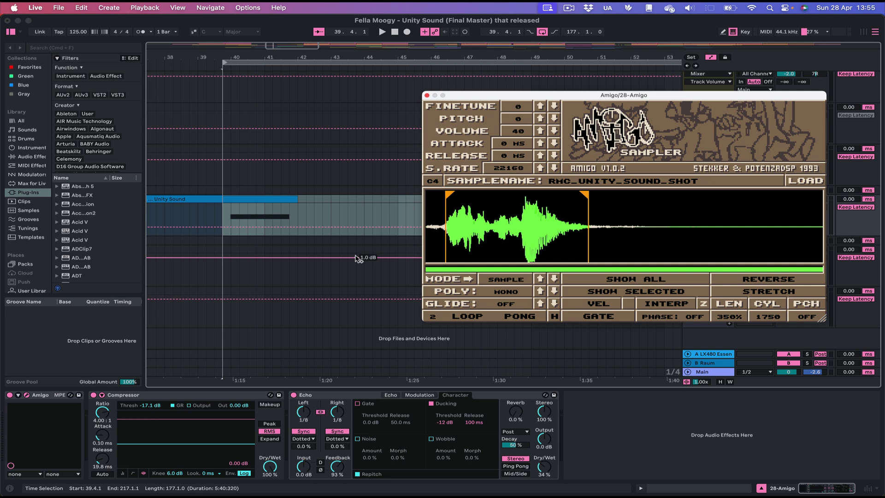
pyautogui.moveTo(744, 100); pyautogui.dragTo(719, 107)
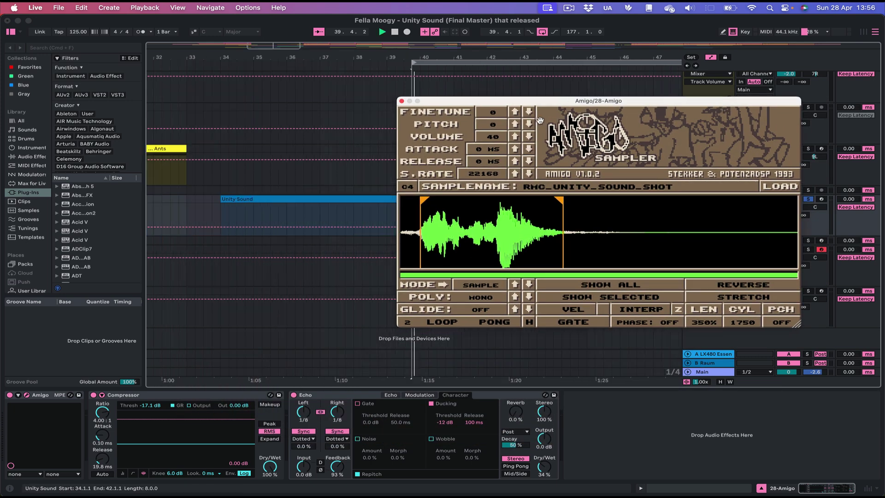
pyautogui.press('space')
pyautogui.press('space')
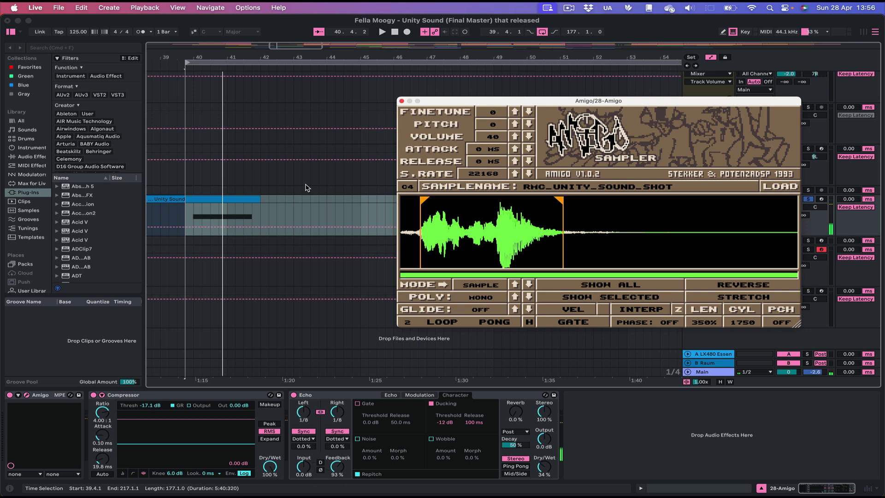
pyautogui.press('space')
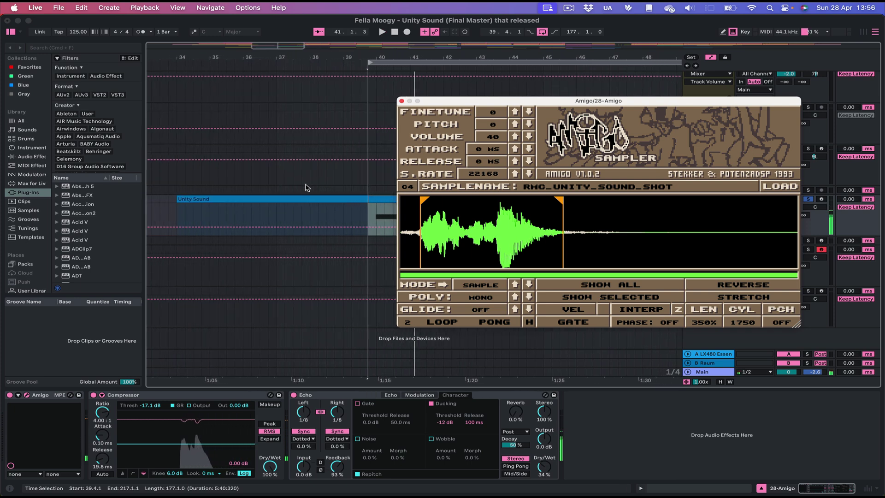
pyautogui.click(729, 299)
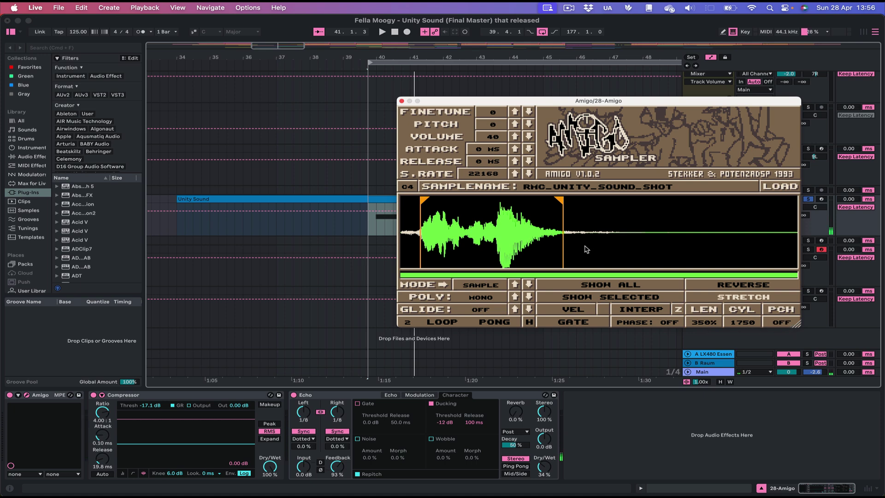
pyautogui.press('space')
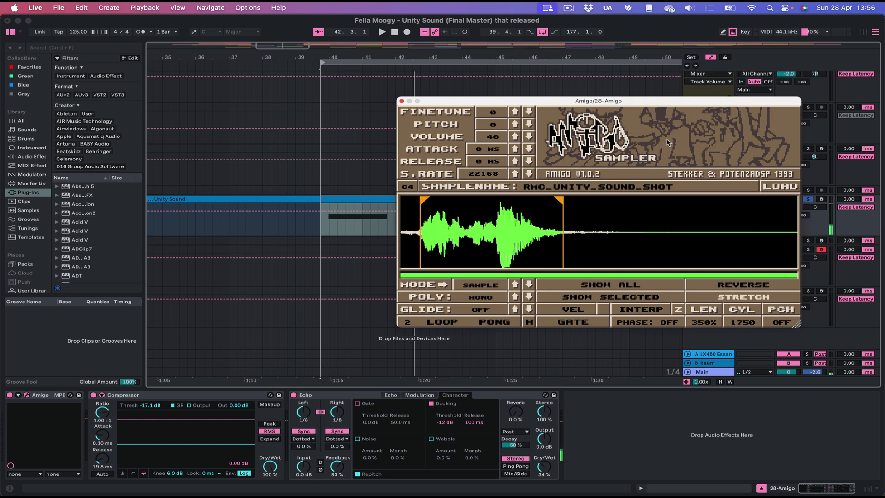
# Open Amigo's Palette Editor, try different interface colours on the swatches, and close the sampler window.
pyautogui.moveTo(622, 102); pyautogui.dragTo(484, 113)
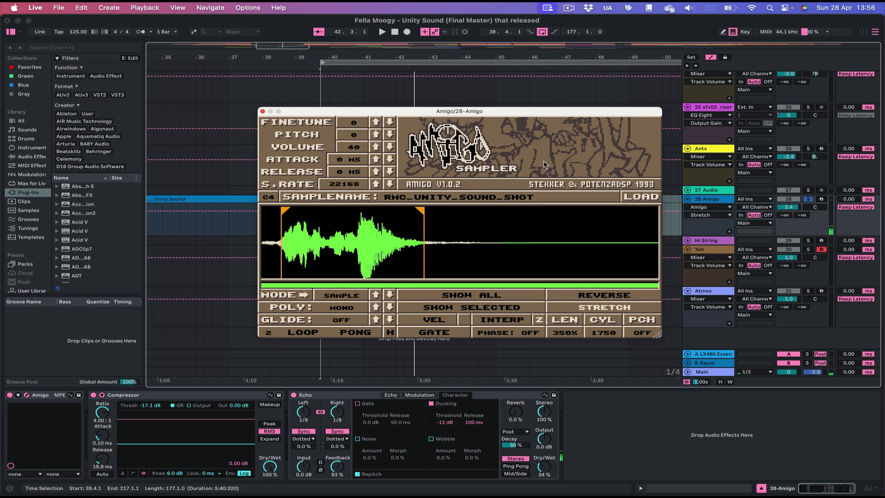
pyautogui.click(577, 156)
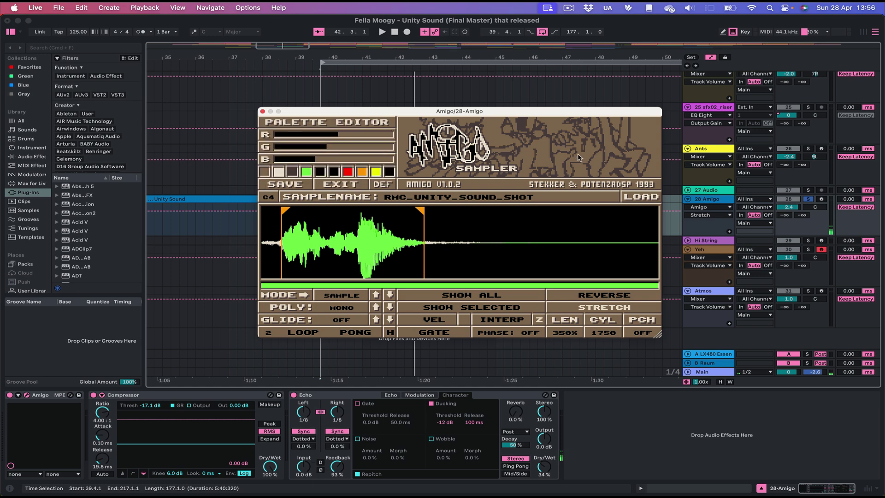
pyautogui.click(347, 173)
pyautogui.click(335, 173)
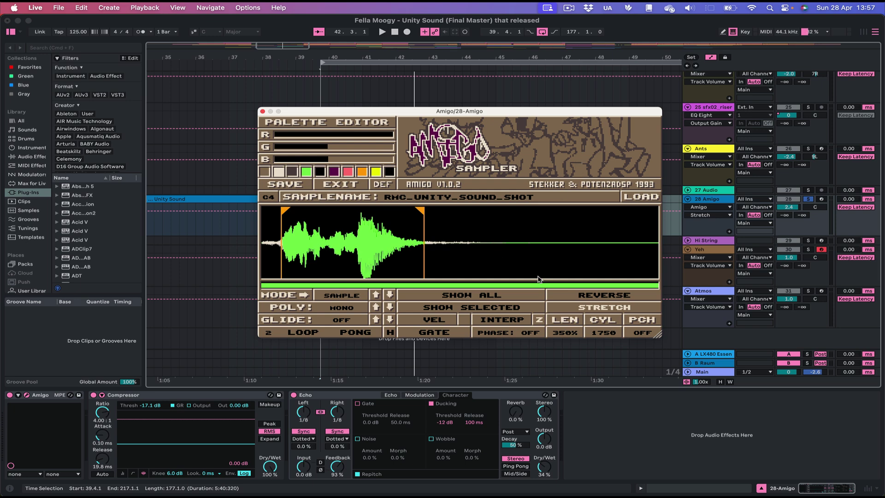
pyautogui.click(262, 112)
# Show the whole 28-Amigo track in the arrangement and reopen its Amigo sampler window.
pyautogui.scroll(-10, 360, 53)
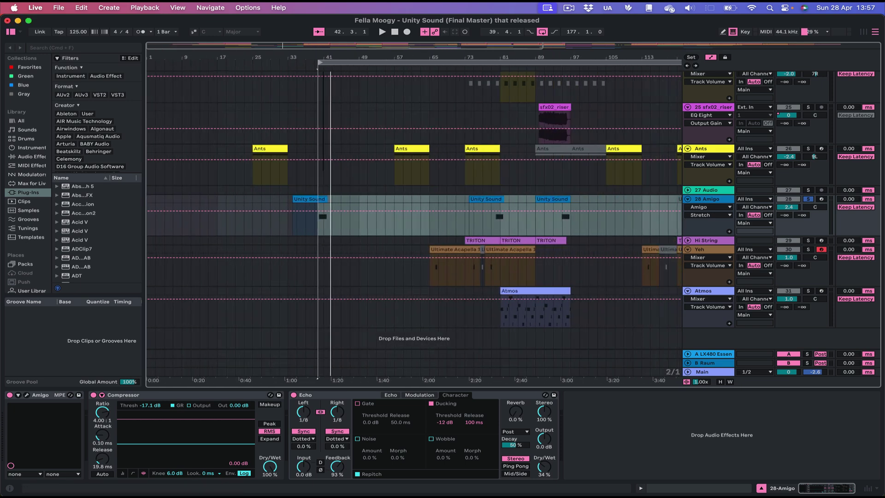
pyautogui.scroll(-6, 368, 57)
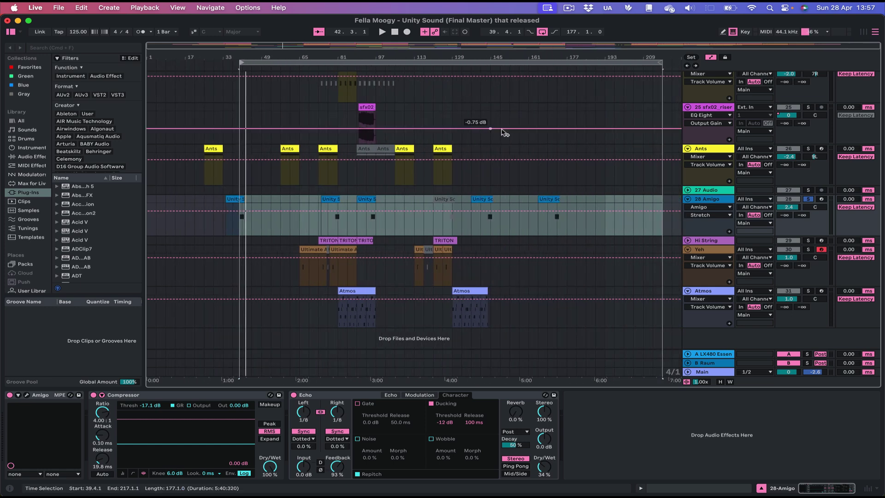
pyautogui.click(706, 202)
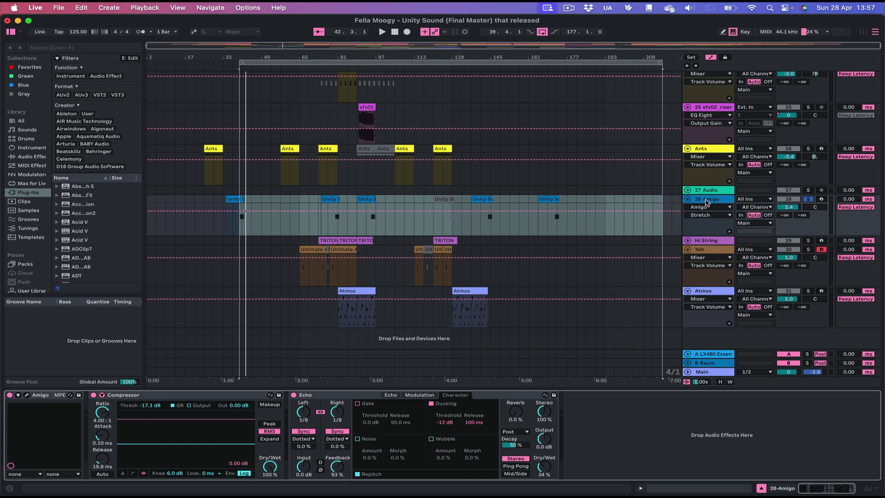
pyautogui.click(26, 395)
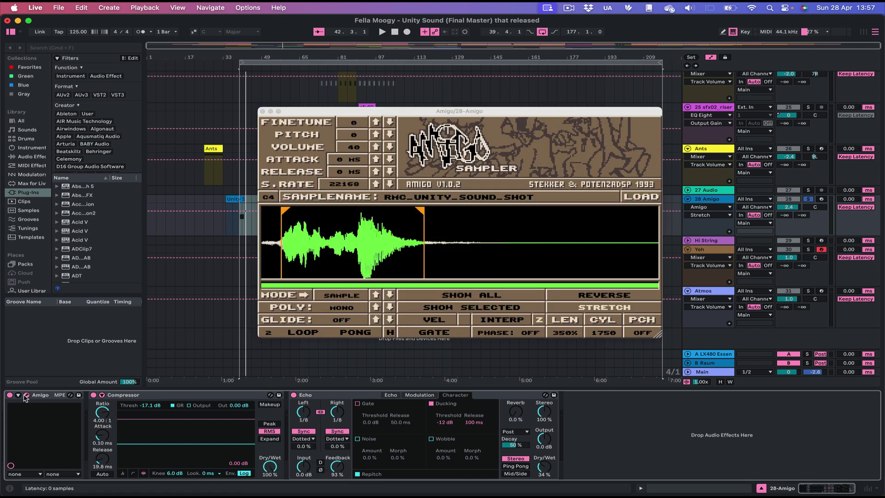